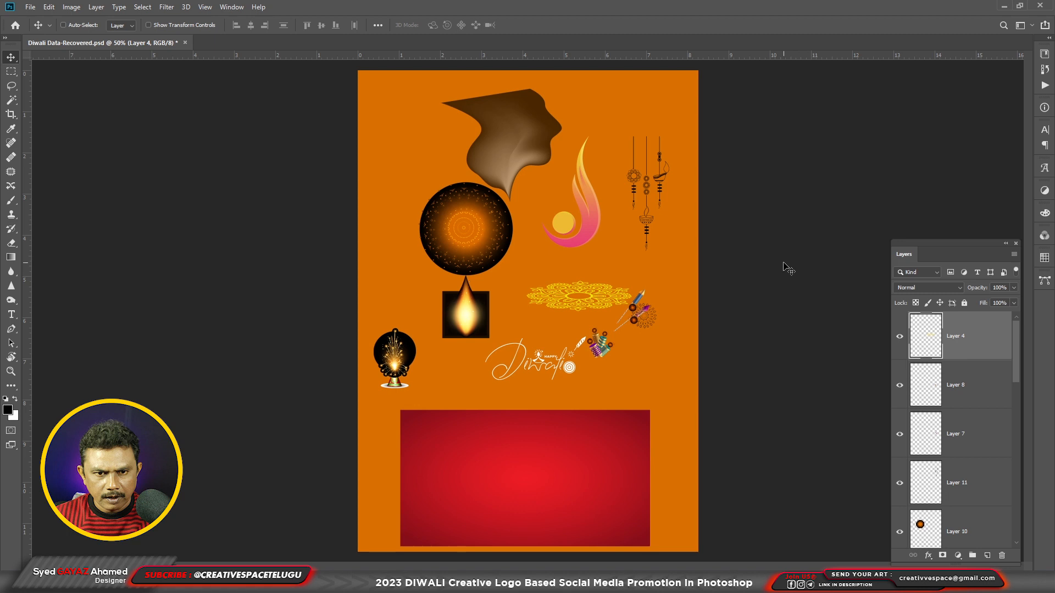
# Select the my Colour Logo copy layer and move the flame logo down to just above the yellow rangoli
pyautogui.rightClick(581, 235)
pyautogui.click(584, 240)
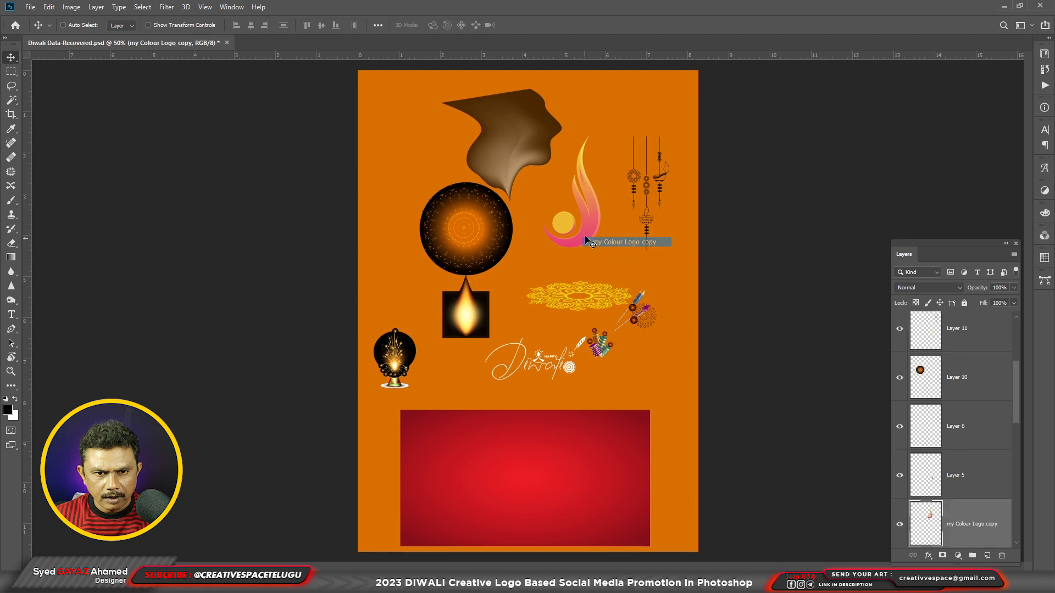
pyautogui.moveTo(583, 239); pyautogui.dragTo(583, 267)
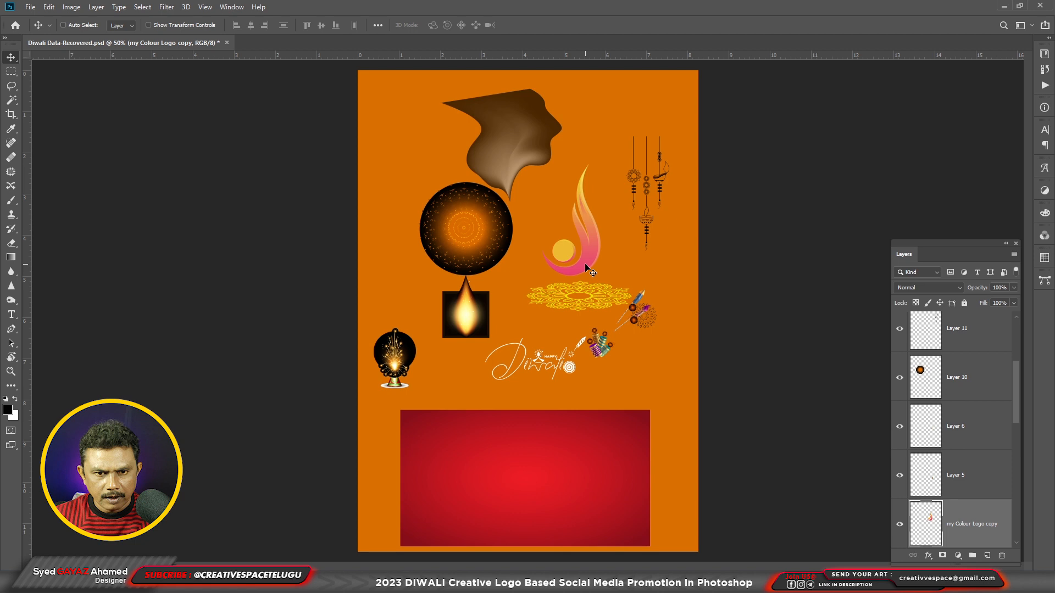
# Create a 3 x 3 inch, 300 ppi RGB document with a white background and place the red gradient across its middle
pyautogui.hotkey('ctrl', 'n')
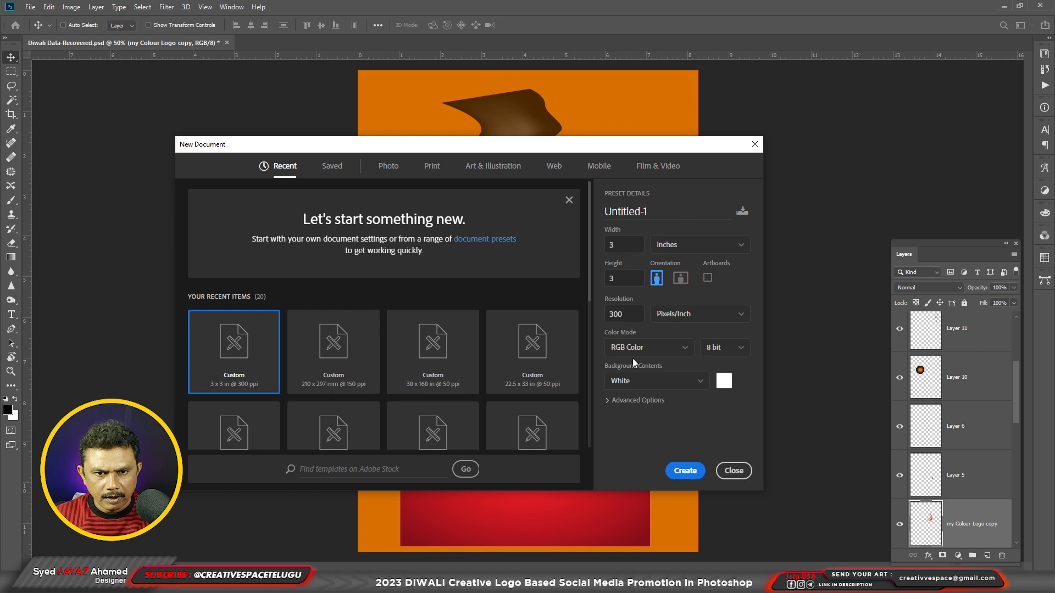
pyautogui.click(685, 470)
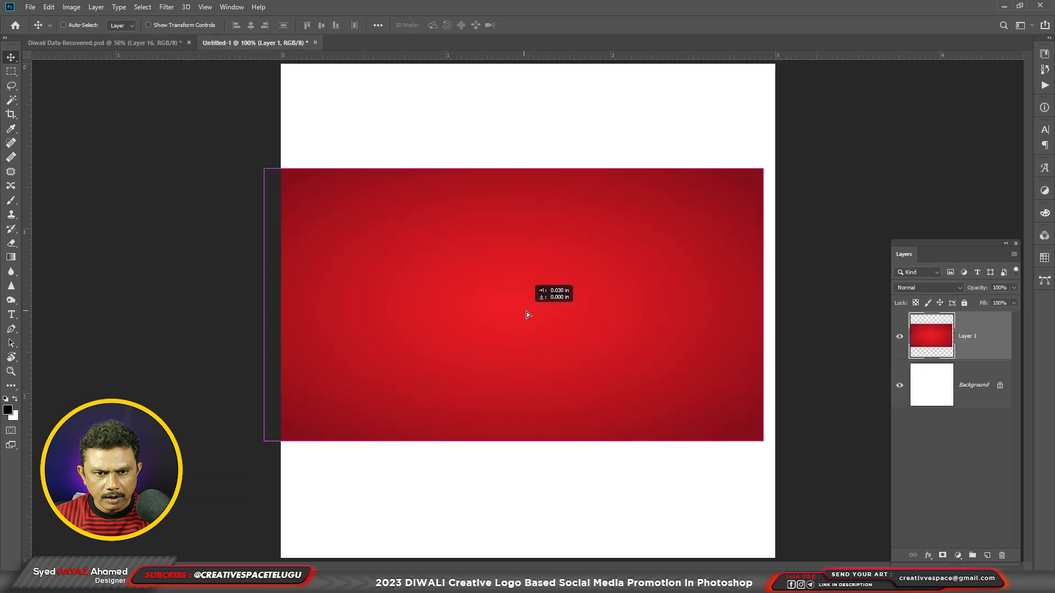
pyautogui.moveTo(528, 315); pyautogui.dragTo(531, 315)
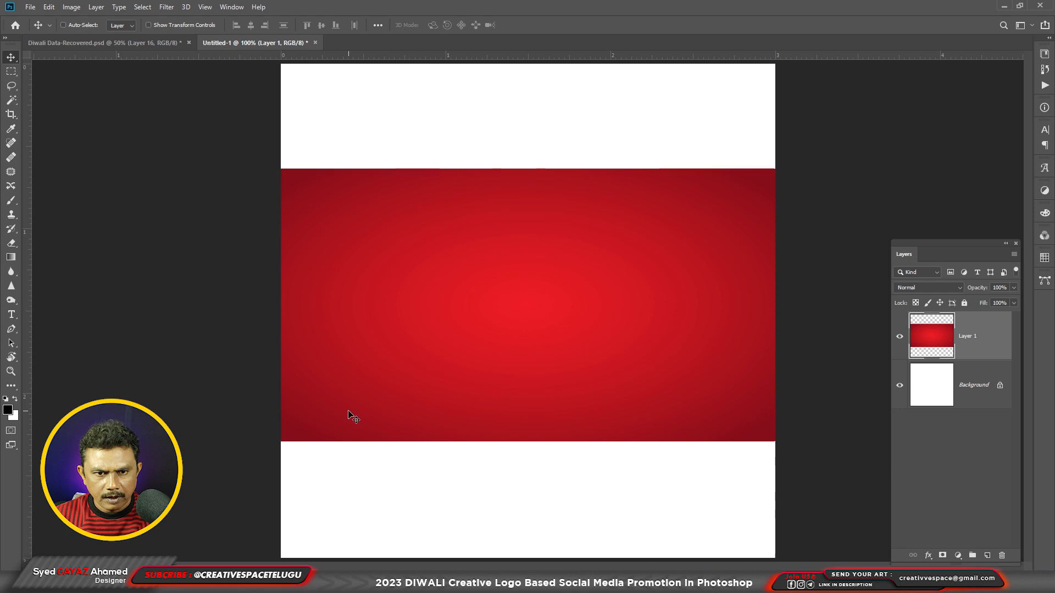
# Stretch the red gradient layer vertically until it covers the full height of the canvas
pyautogui.press('ctrl')
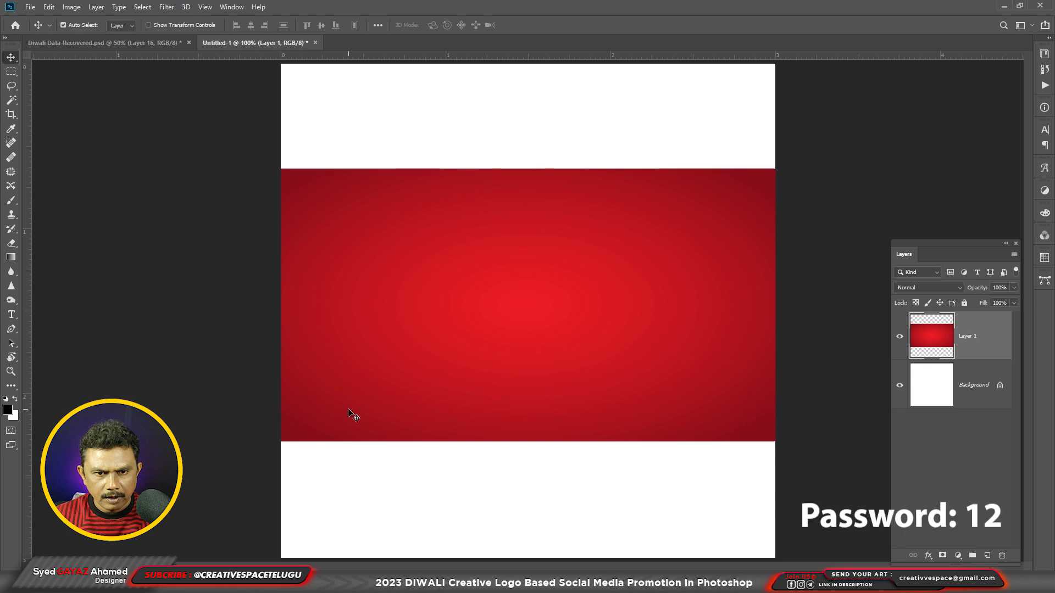
pyautogui.hotkey('ctrl', 't')
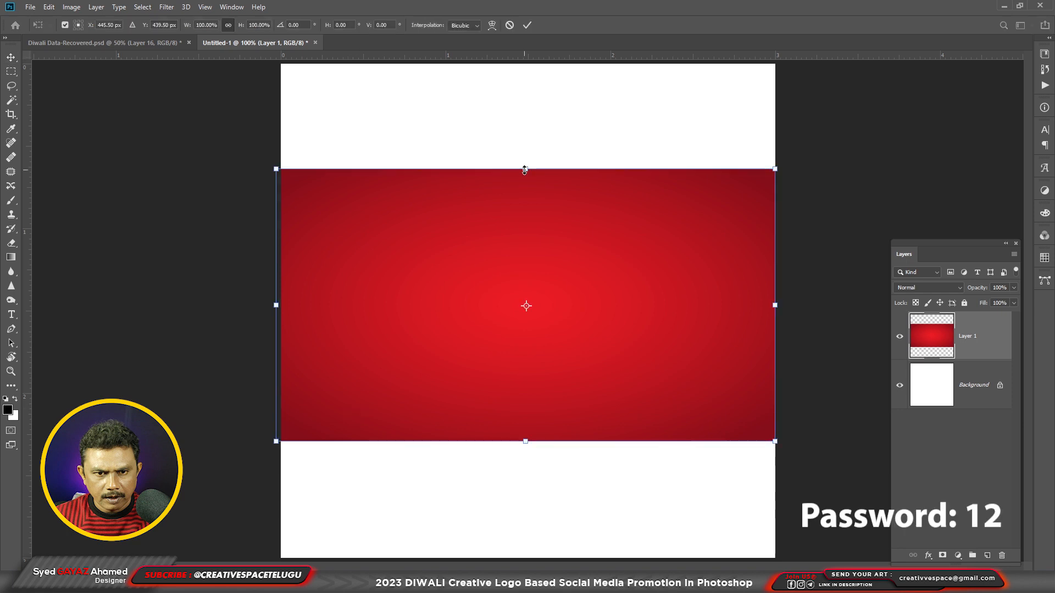
pyautogui.moveTo(525, 168); pyautogui.dragTo(523, 60)
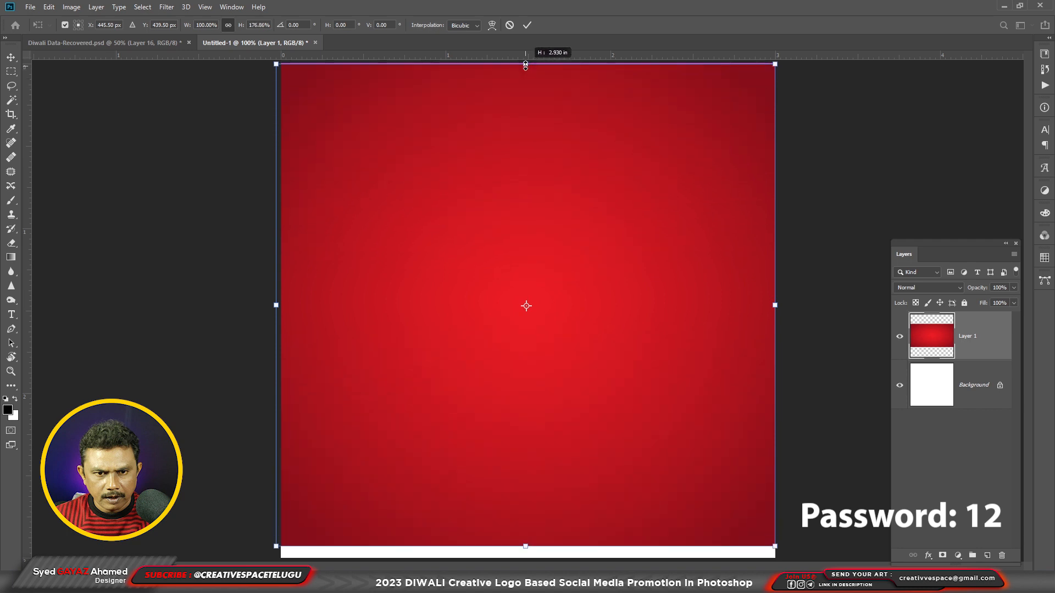
pyautogui.moveTo(526, 546); pyautogui.dragTo(526, 558)
pyautogui.press('Return')
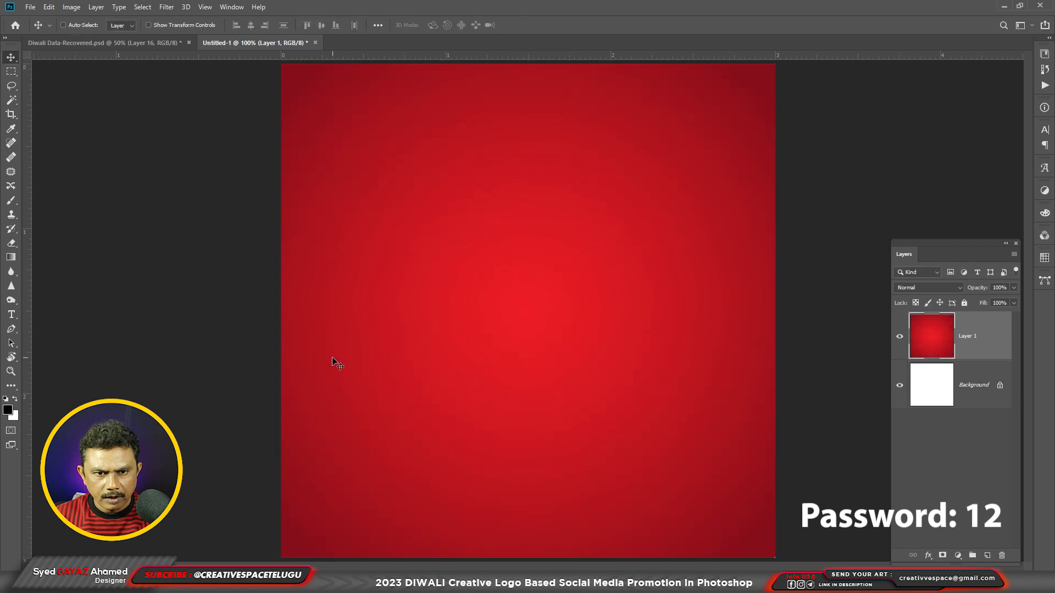
# Center the red gradient layer horizontally on the canvas, clearing the selection when finished
pyautogui.hotkey('ctrl', 'a')
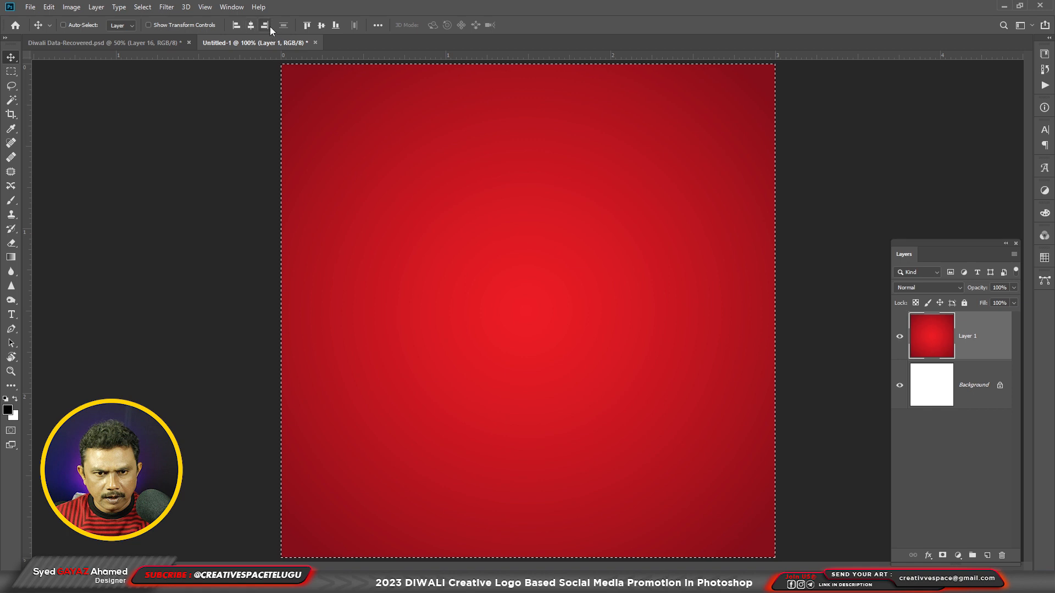
pyautogui.click(251, 26)
pyautogui.hotkey('ctrl', 'd')
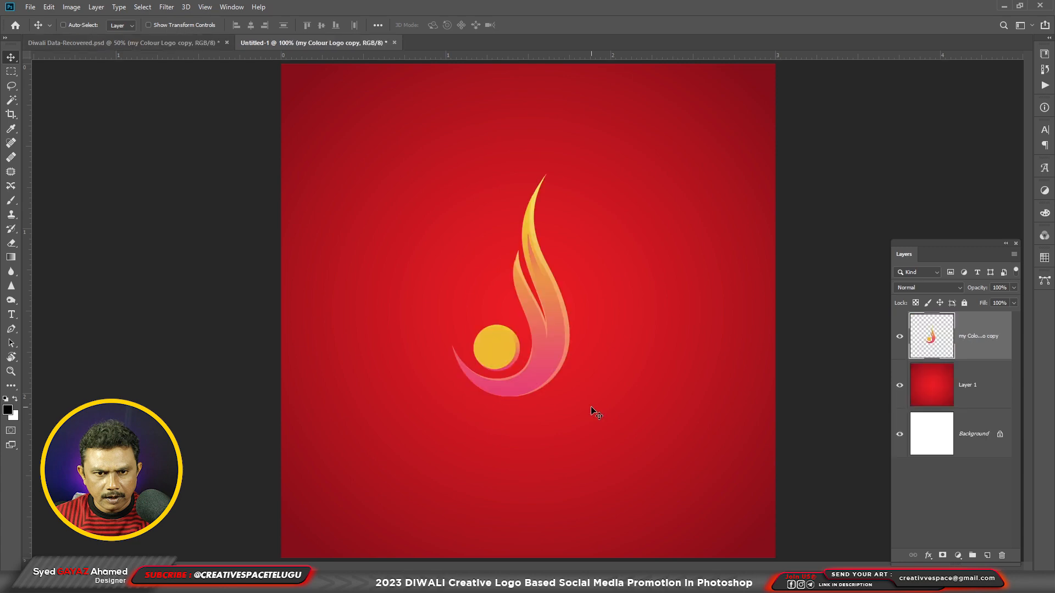
# Align the flame logo to the horizontal and vertical center of the whole canvas, and deselect
pyautogui.hotkey('ctrl', 'a')
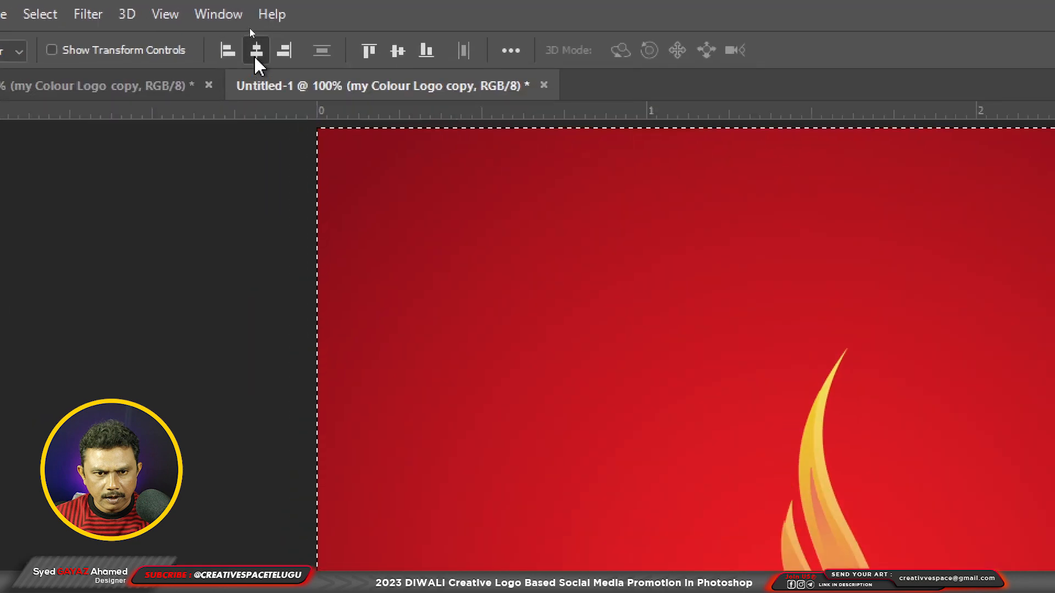
pyautogui.click(250, 61)
pyautogui.click(404, 54)
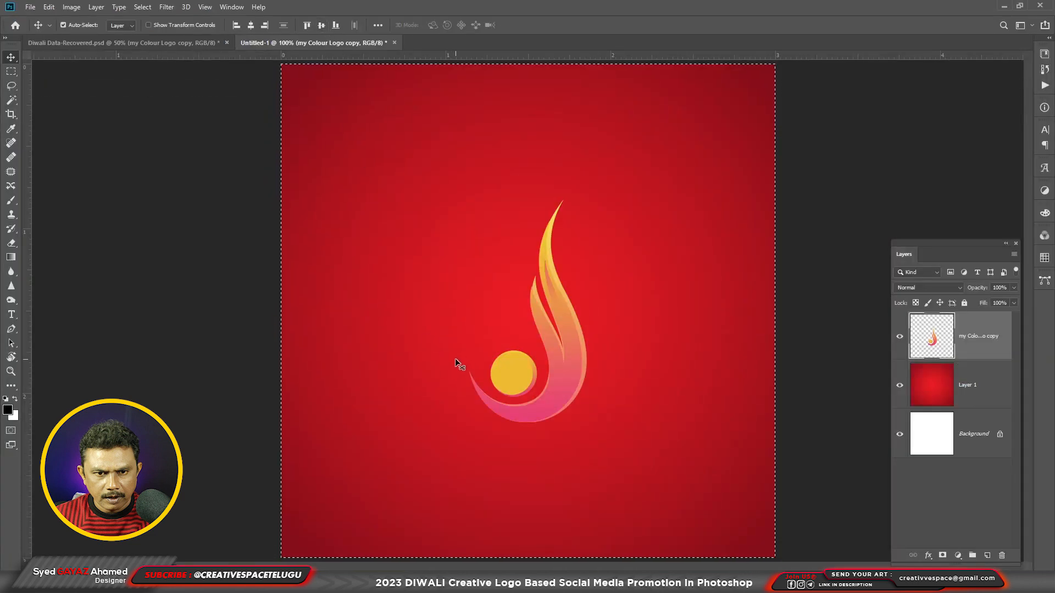
pyautogui.hotkey('ctrl', 'd')
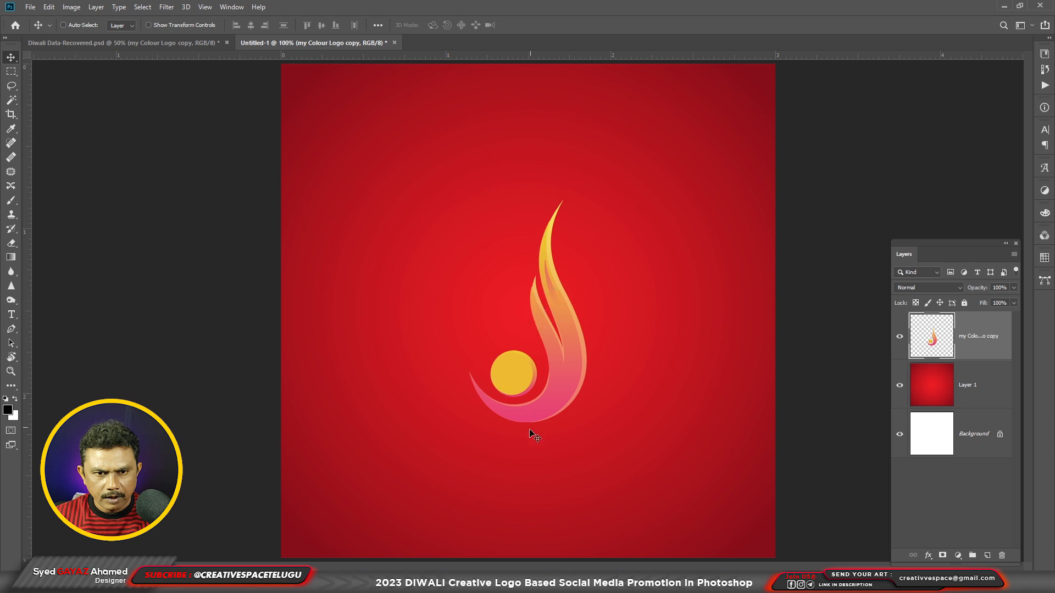
# Reposition the flame logo slightly left of the canvas center and higher up, leaving room below its base
pyautogui.moveTo(529, 429); pyautogui.dragTo(542, 358)
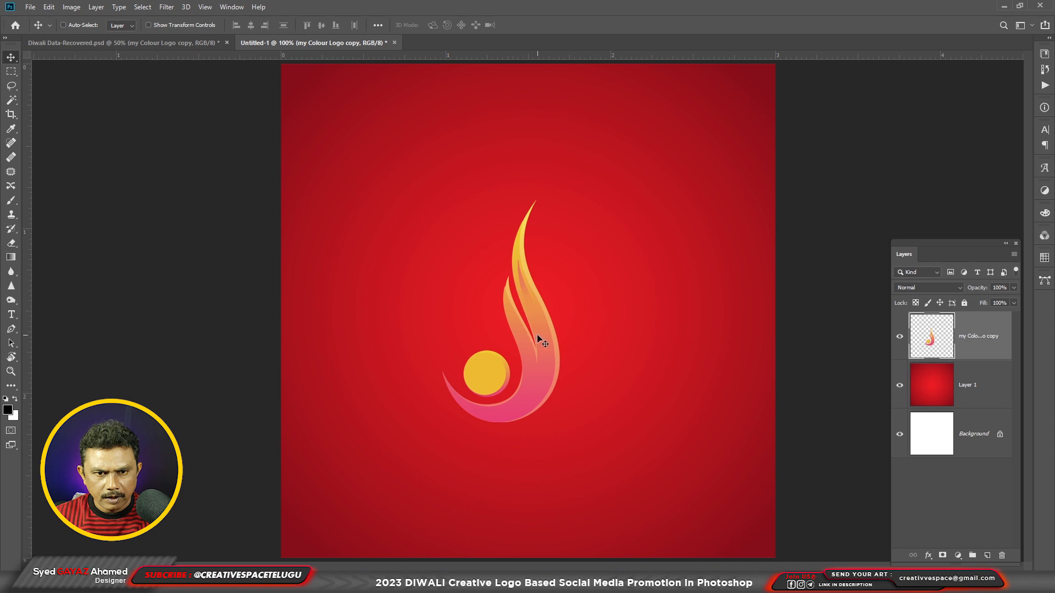
pyautogui.moveTo(552, 343); pyautogui.dragTo(556, 341)
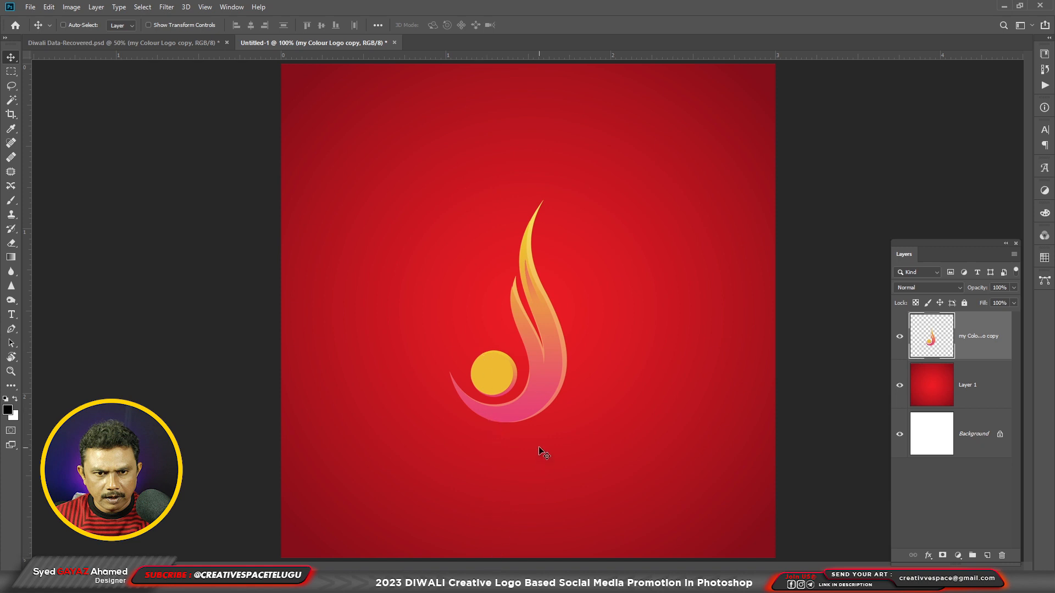
pyautogui.moveTo(532, 387); pyautogui.dragTo(533, 359)
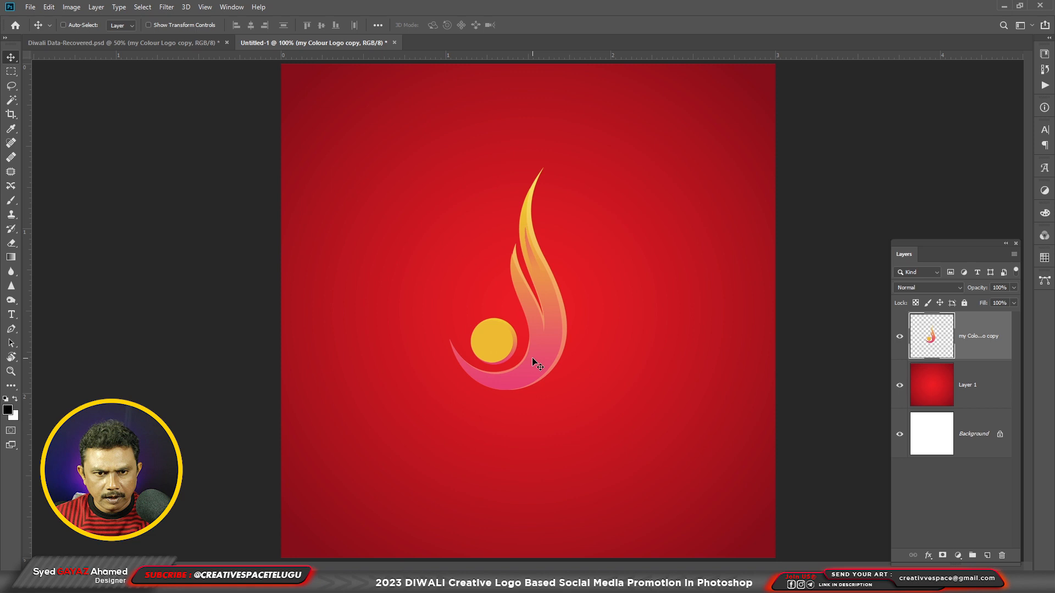
pyautogui.press('Down')
pyautogui.press('Down')
pyautogui.press('Down')
pyautogui.press('Down')
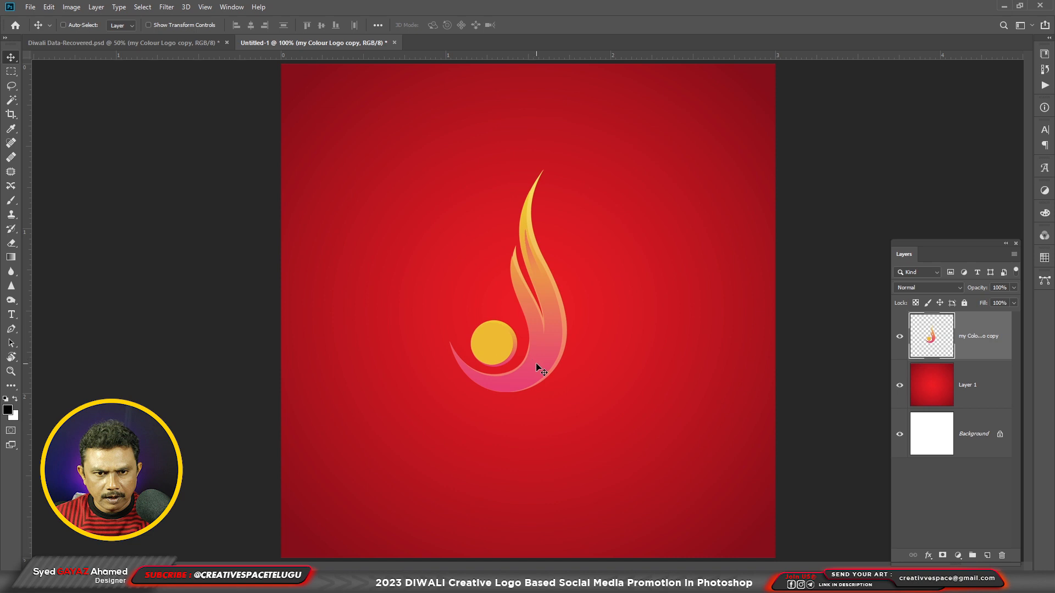
pyautogui.moveTo(536, 363); pyautogui.dragTo(536, 348)
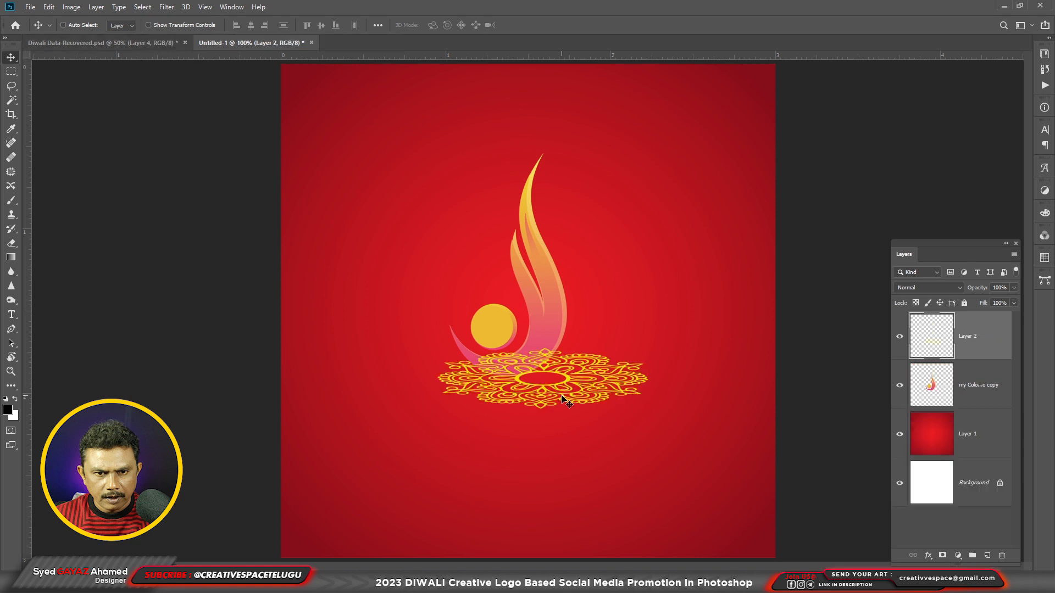
# Move the yellow rangoli left and fine-tune its position so it is centered under the flame logo's curved base
pyautogui.moveTo(541, 406); pyautogui.dragTo(539, 378)
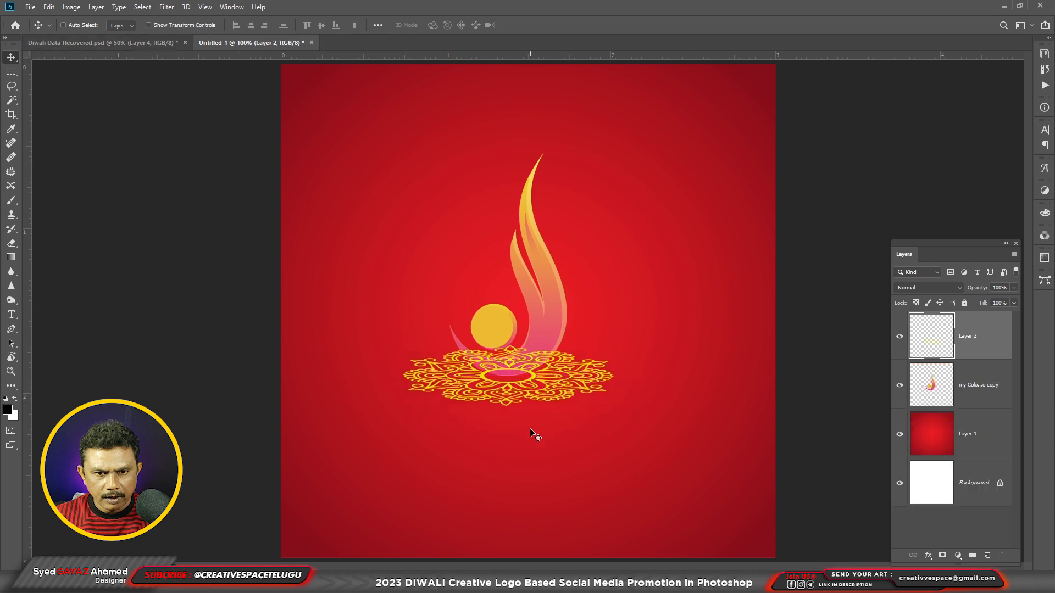
pyautogui.press('Up')
pyautogui.press('Up')
pyautogui.press('Up')
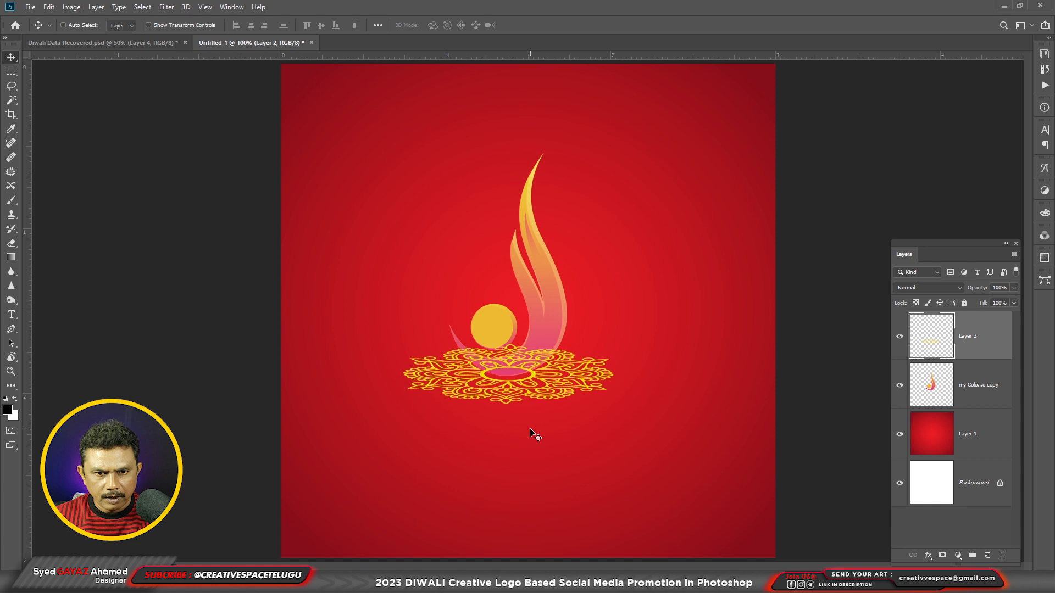
pyautogui.press('Left')
pyautogui.press('Left')
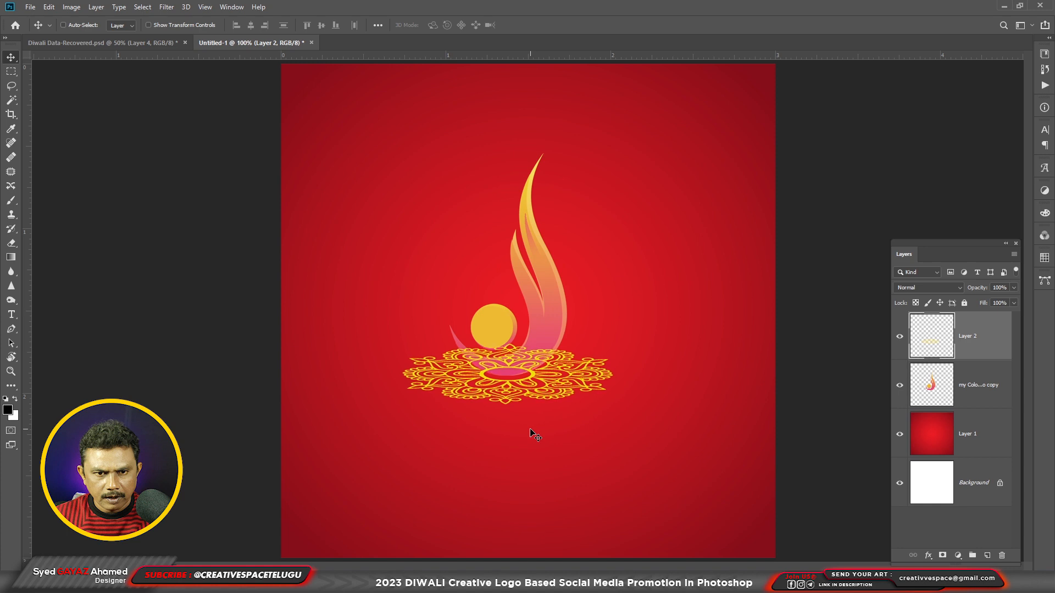
# Send the rangoli layer behind the flame logo and set its blend mode to Soft Light
pyautogui.press('ctrl')
pyautogui.hotkey('ctrl', '[')
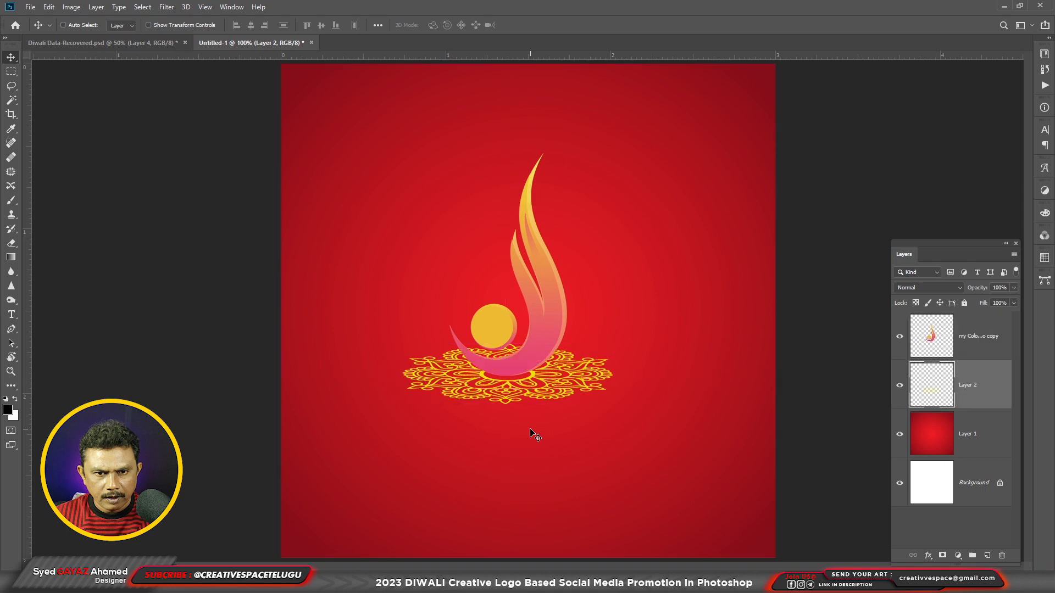
pyautogui.click(916, 287)
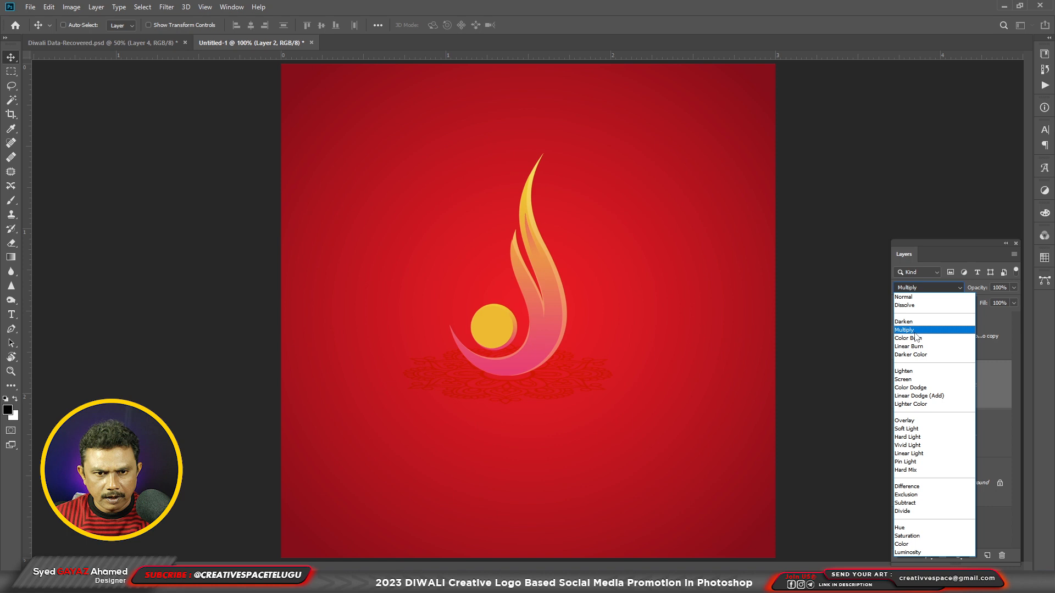
pyautogui.click(907, 429)
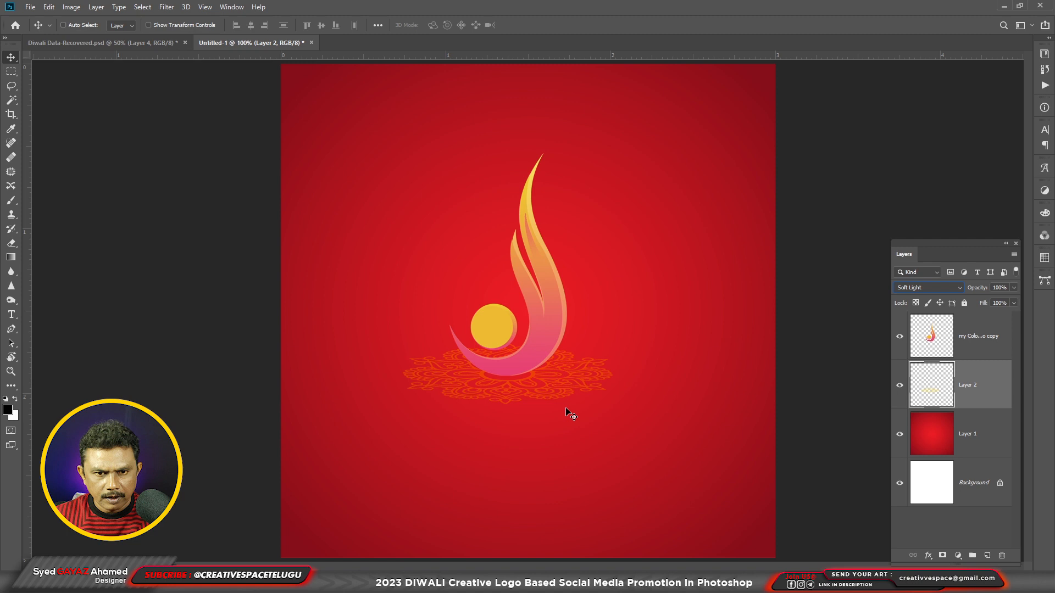
# Add a new layer above the rangoli and paint one black spot with the 243 px Soft Round brush at 0% hardness
pyautogui.hotkey('ctrl', '+')
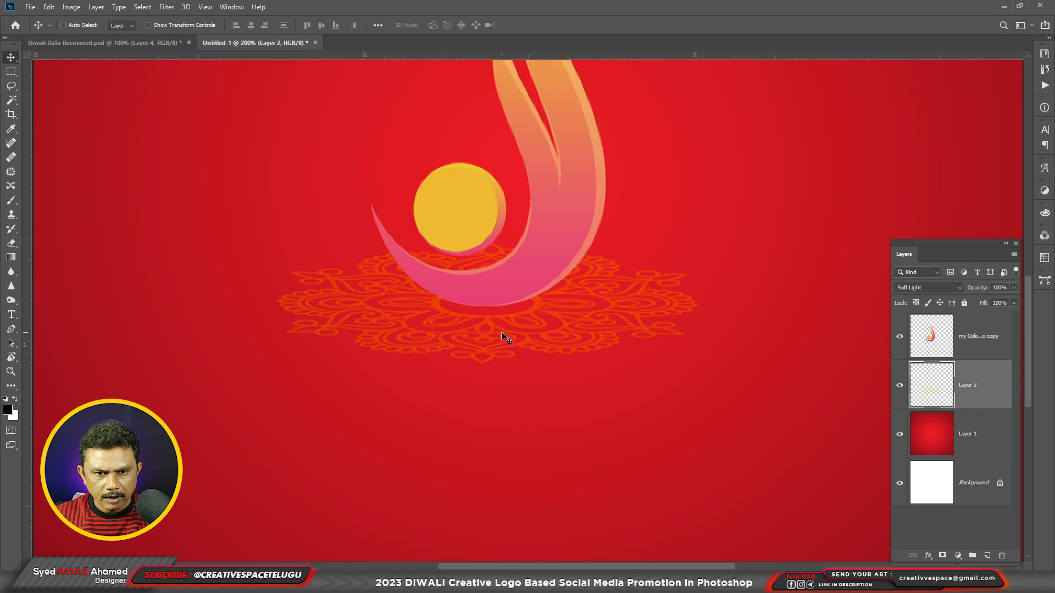
pyautogui.hotkey('ctrl', 'shift', 'n')
pyautogui.press('Return')
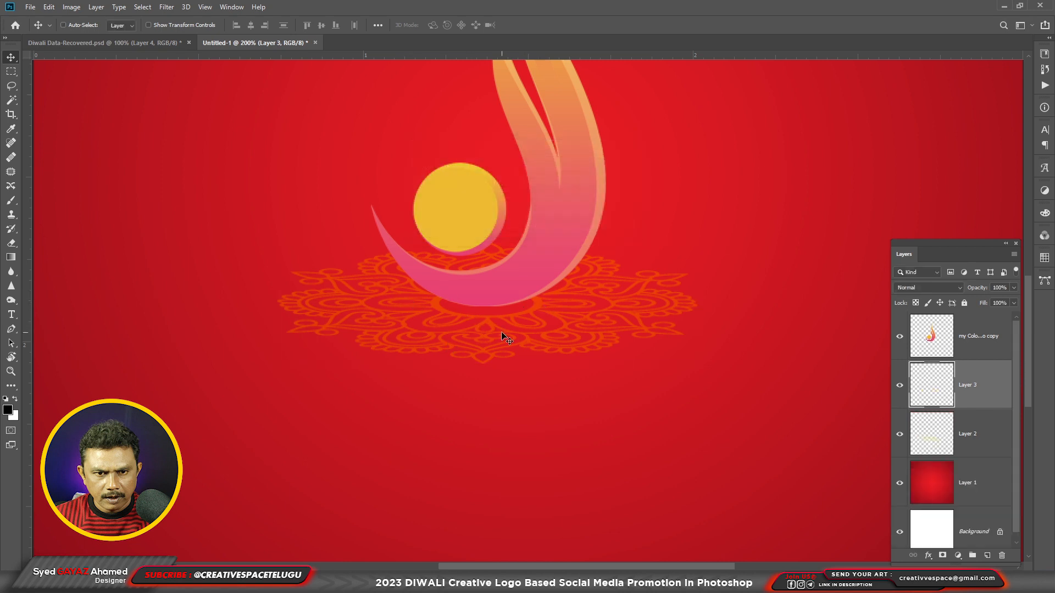
pyautogui.press('b')
pyautogui.rightClick(501, 336)
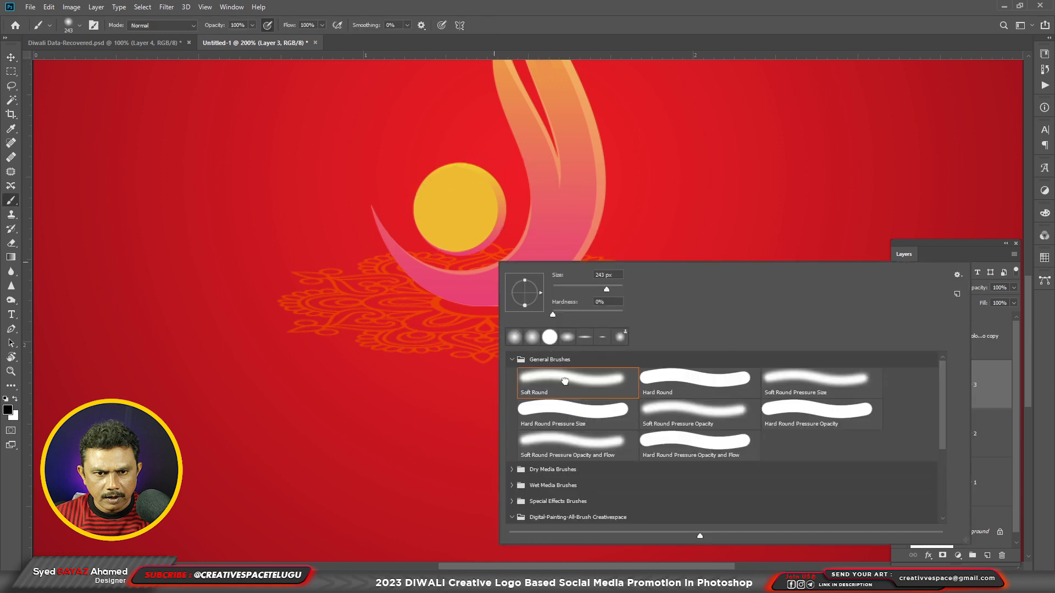
pyautogui.click(350, 250)
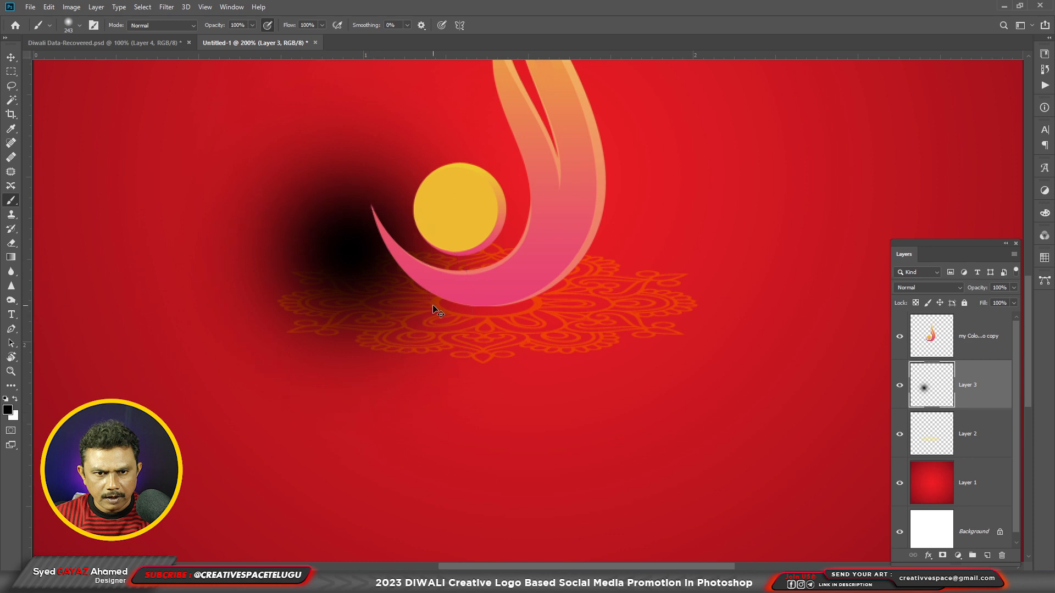
# Squash the black spot to about 32% of its height, and scale the resulting ellipse down
pyautogui.hotkey('ctrl', 't')
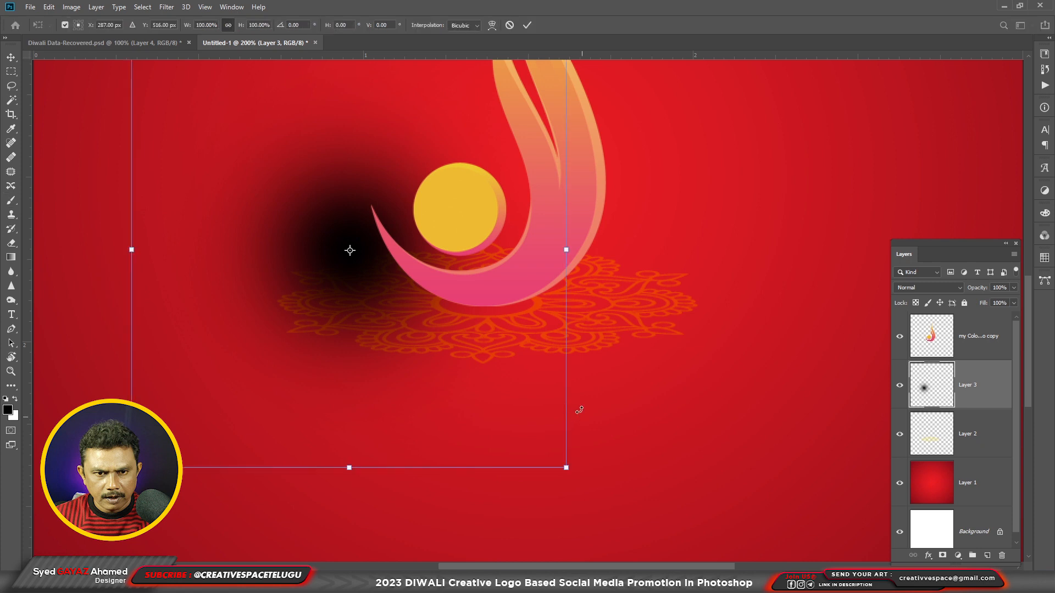
pyautogui.moveTo(349, 469); pyautogui.dragTo(349, 320)
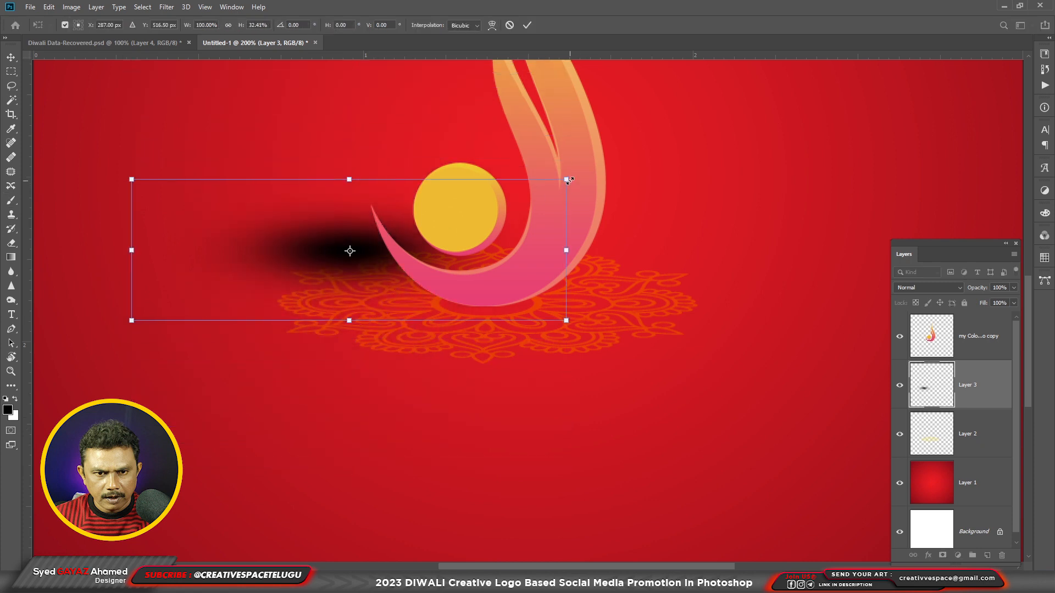
pyautogui.moveTo(568, 184); pyautogui.dragTo(506, 190)
pyautogui.press('Return')
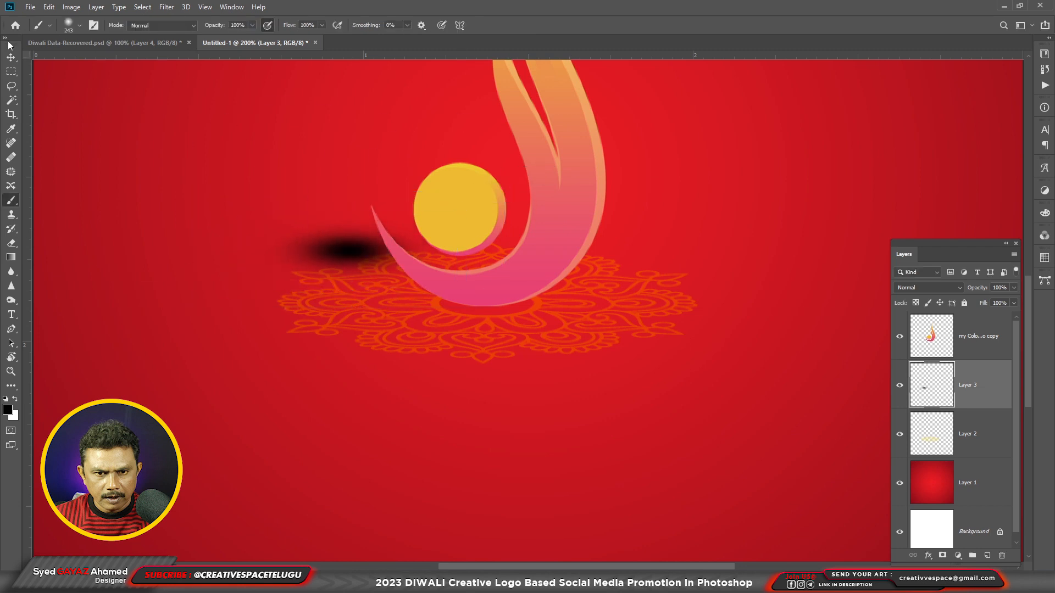
# Place the dark ellipse under the flame logo's base as a shadow, flatten it to about 69% height and widen it
pyautogui.press('v')
pyautogui.moveTo(337, 254)
pyautogui.mouseDown()
pyautogui.moveTo(486, 330)
pyautogui.moveTo(494, 313)
pyautogui.mouseUp()
pyautogui.press('ctrl')
pyautogui.hotkey('ctrl', 't')
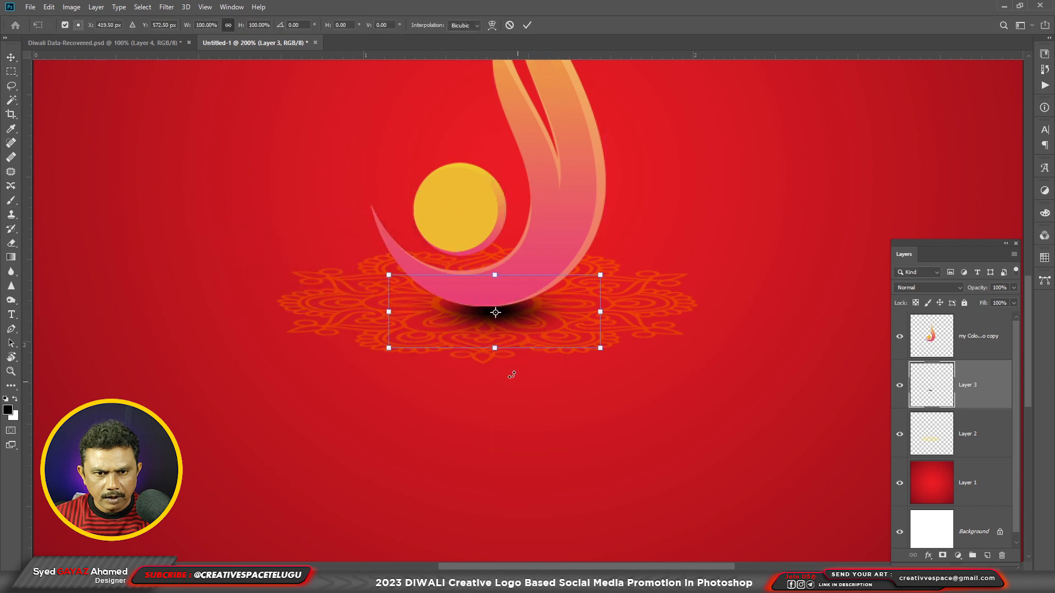
pyautogui.moveTo(494, 347); pyautogui.dragTo(494, 336)
pyautogui.moveTo(524, 314); pyautogui.dragTo(517, 309)
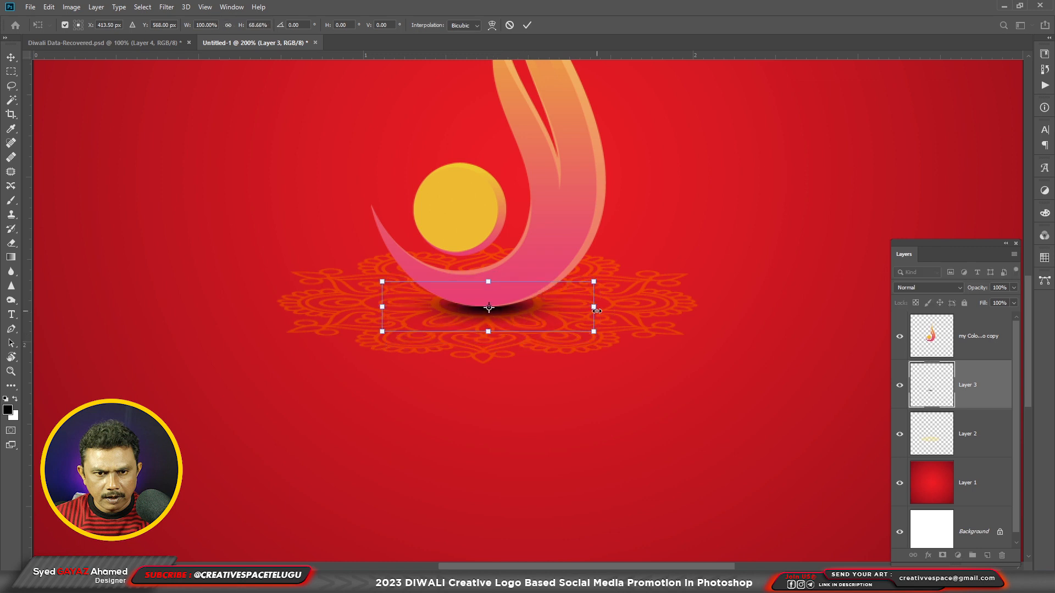
pyautogui.moveTo(595, 308); pyautogui.dragTo(655, 307)
pyautogui.press('Return')
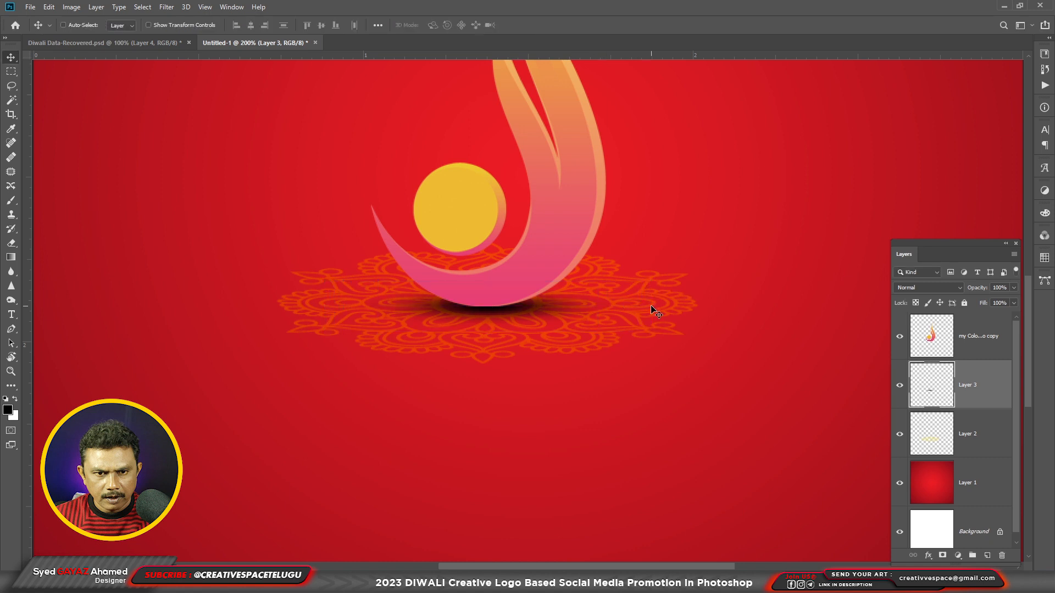
# Set the base shadow's opacity to 50%, duplicate it, and move the duplicate one level up, above the flame logo
pyautogui.press('5')
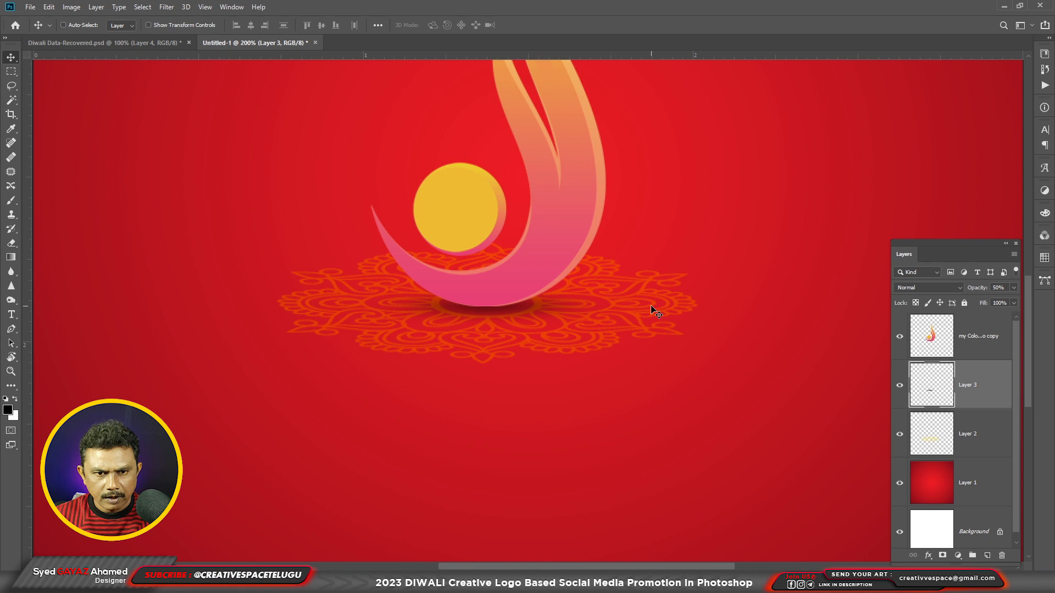
pyautogui.press('ctrl')
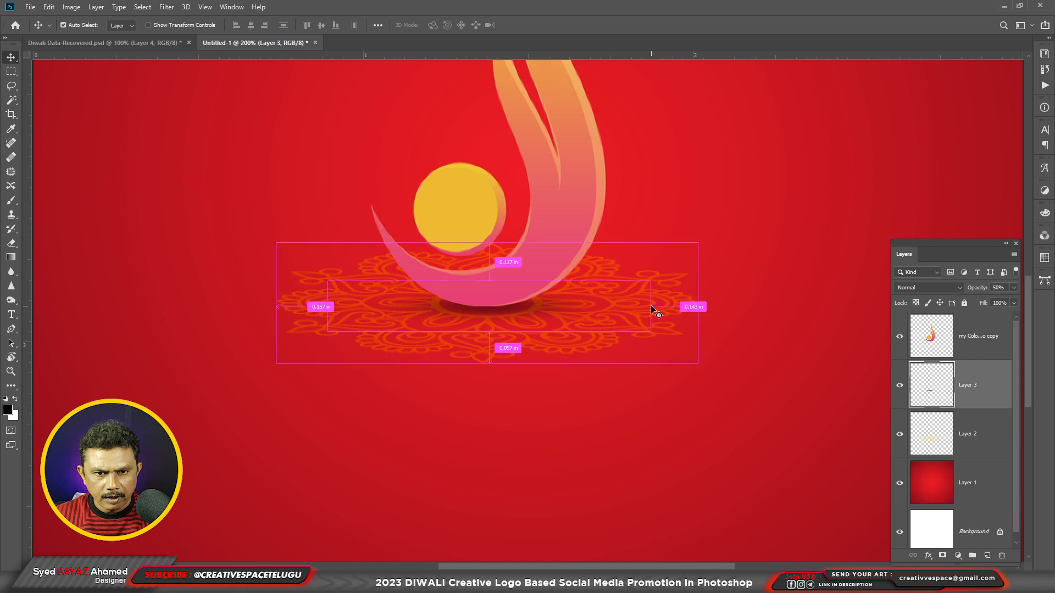
pyautogui.hotkey('ctrl', 'j')
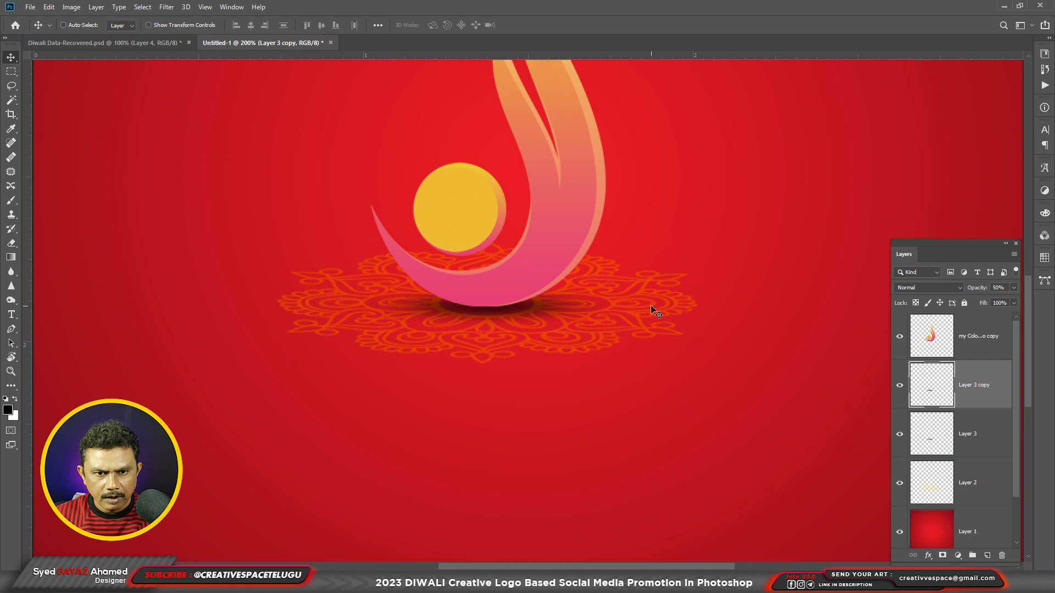
pyautogui.press('ctrl')
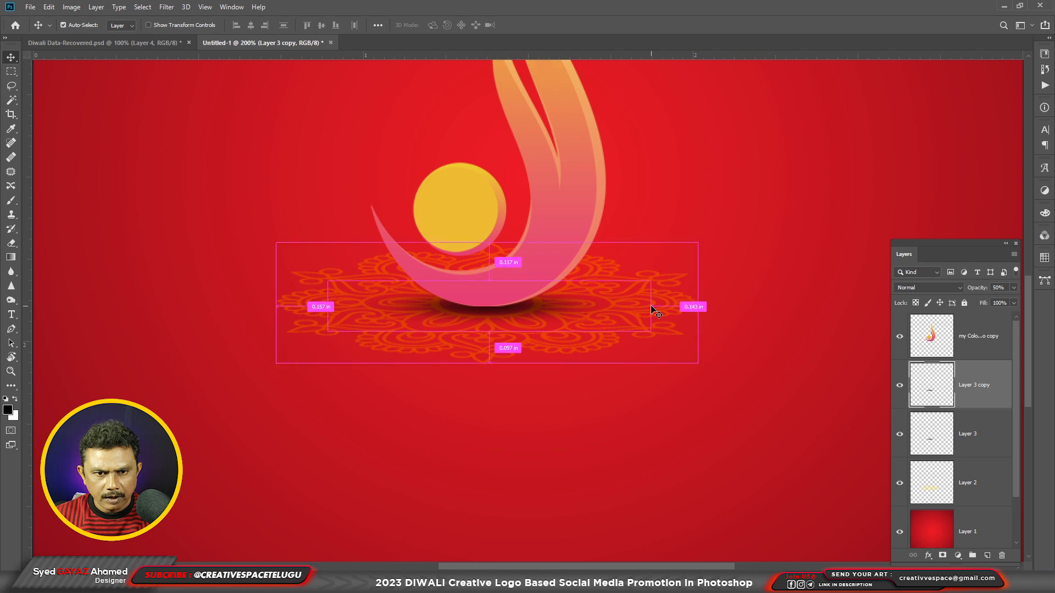
pyautogui.hotkey('ctrl', ']')
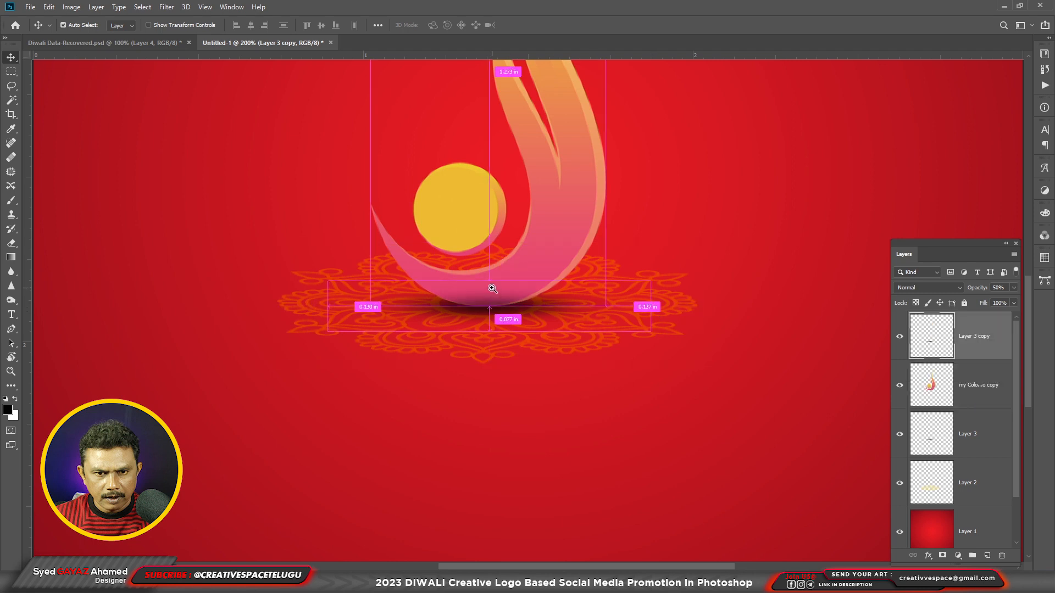
# Warp the duplicated shadow, pulling the middle of its upper edge down to the curve of the logo's base
pyautogui.scroll(1, 492, 287)
pyautogui.hotkey('ctrl', 't')
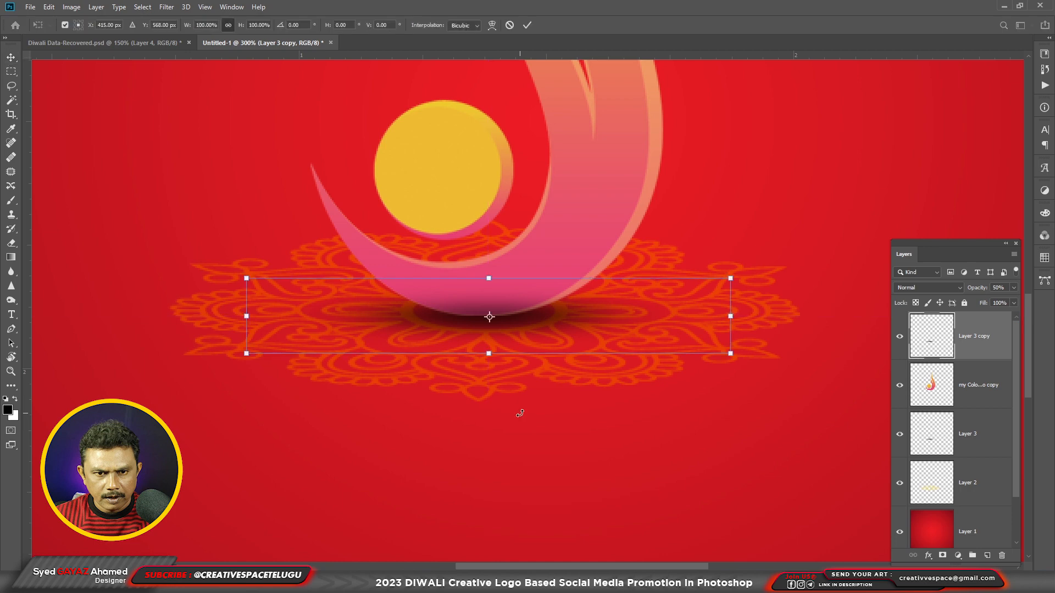
pyautogui.rightClick(502, 305)
pyautogui.click(553, 372)
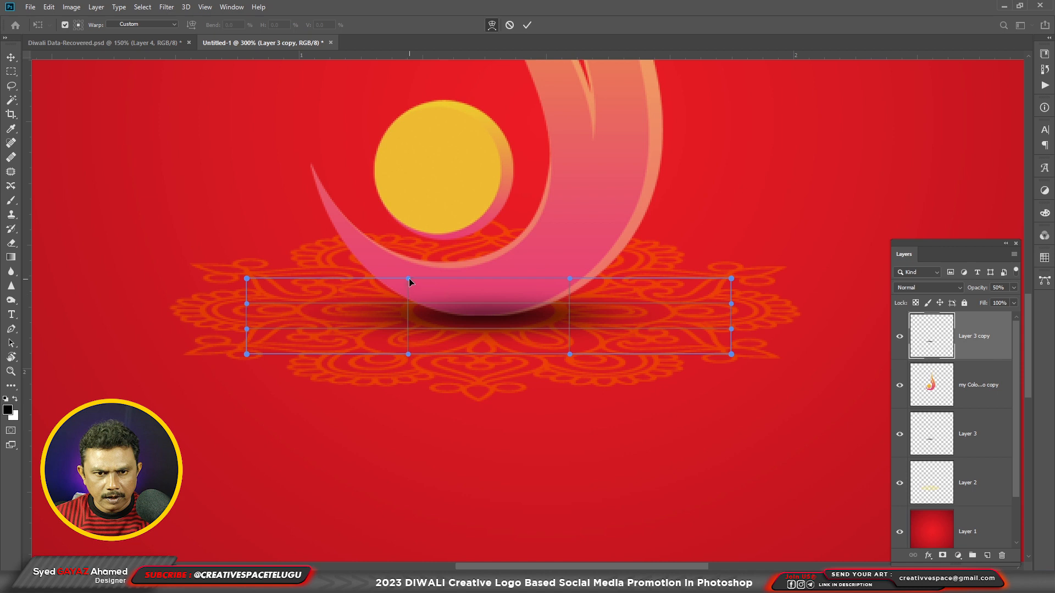
pyautogui.moveTo(409, 278); pyautogui.dragTo(407, 298)
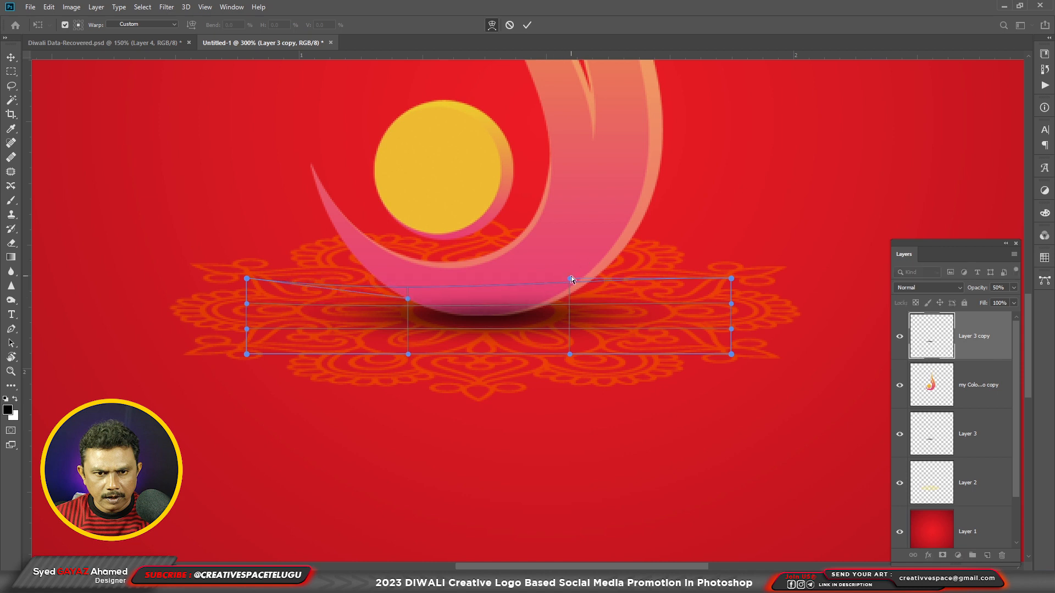
pyautogui.moveTo(571, 278); pyautogui.dragTo(568, 305)
pyautogui.moveTo(408, 299); pyautogui.dragTo(406, 308)
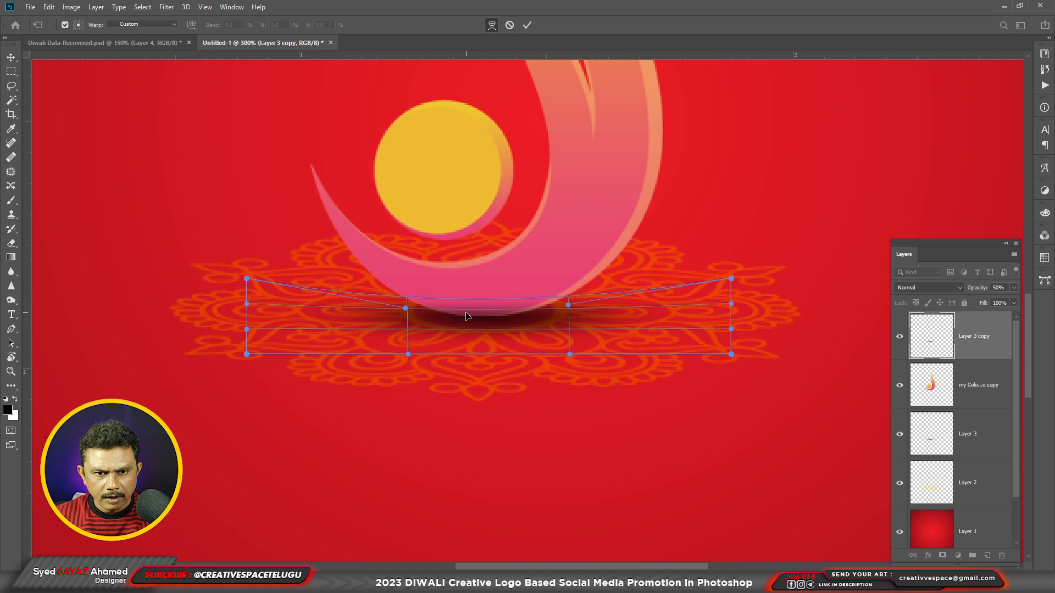
pyautogui.press('Return')
pyautogui.moveTo(471, 315); pyautogui.dragTo(522, 523)
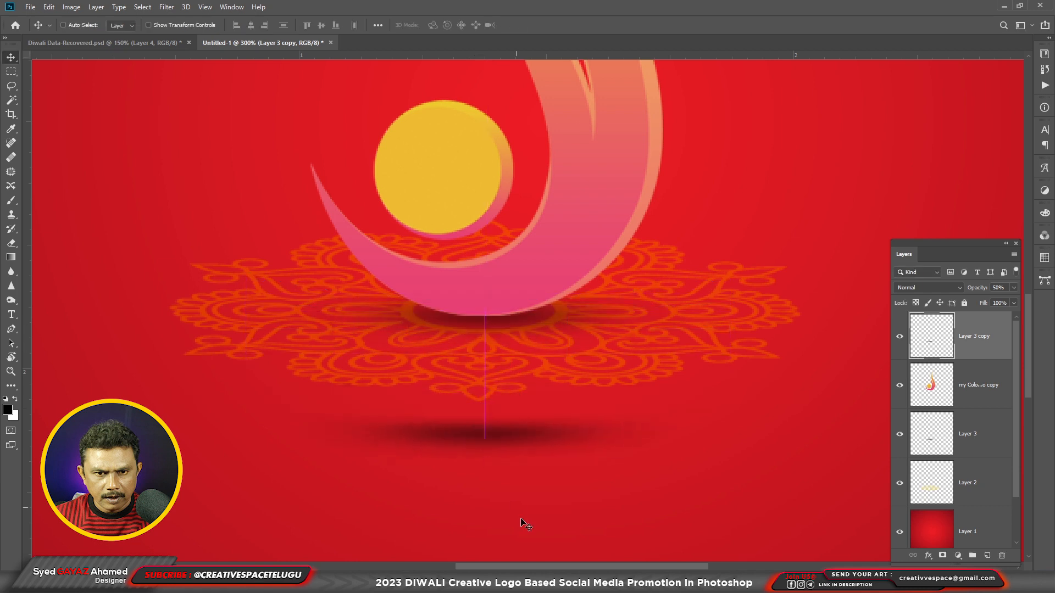
pyautogui.moveTo(497, 324); pyautogui.dragTo(525, 379)
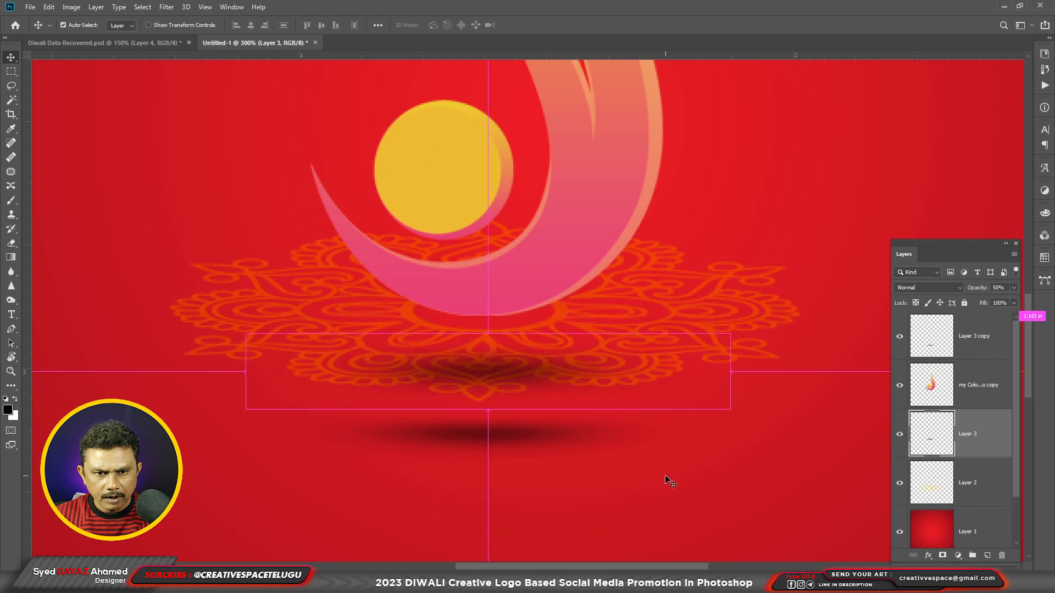
pyautogui.hotkey('ctrl', 'z')
pyautogui.hotkey('ctrl', 'z')
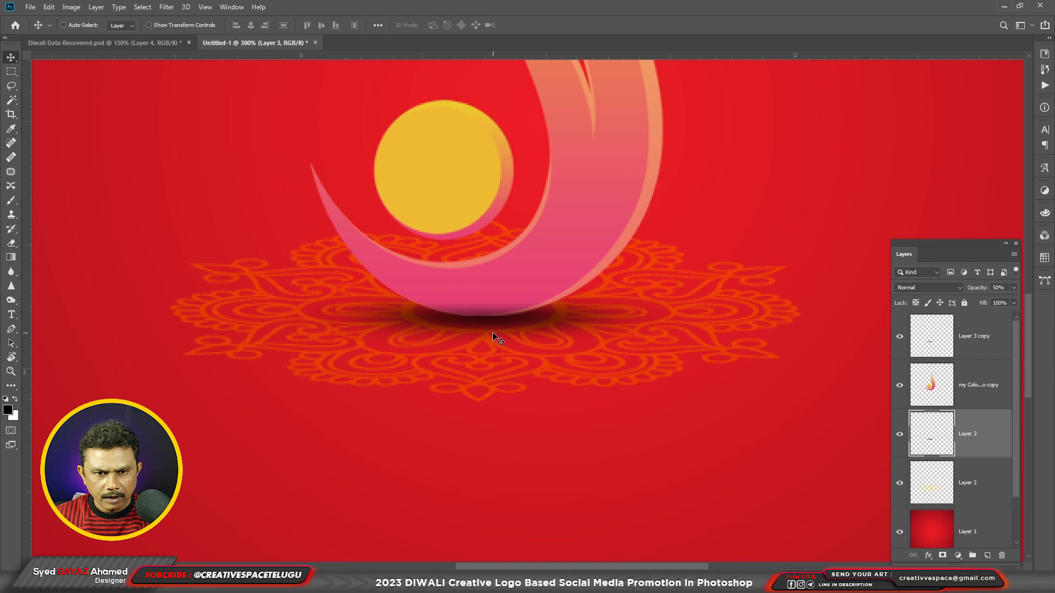
# Place the candle flame image over the logo's upper tip and bring it to the front of all layers
pyautogui.scroll(-5, 492, 336)
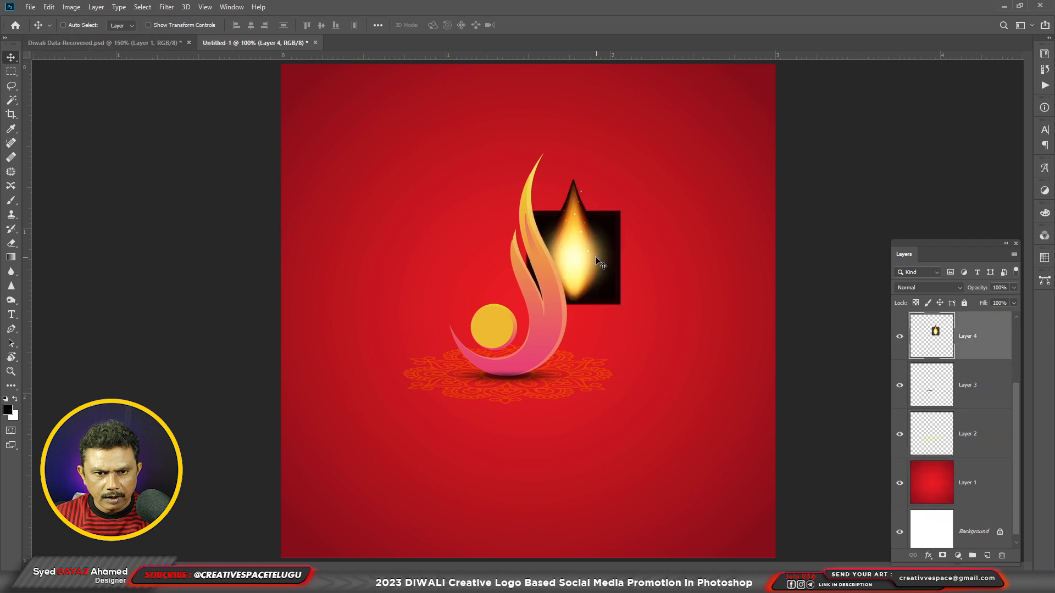
pyautogui.moveTo(613, 259); pyautogui.dragTo(551, 196)
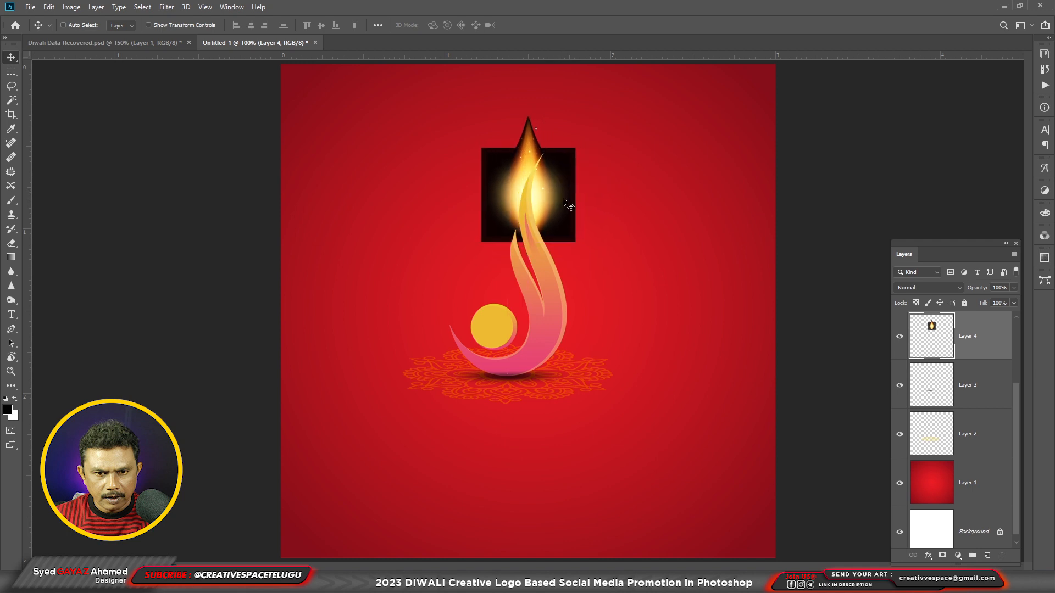
pyautogui.hotkey('shift', 'Up')
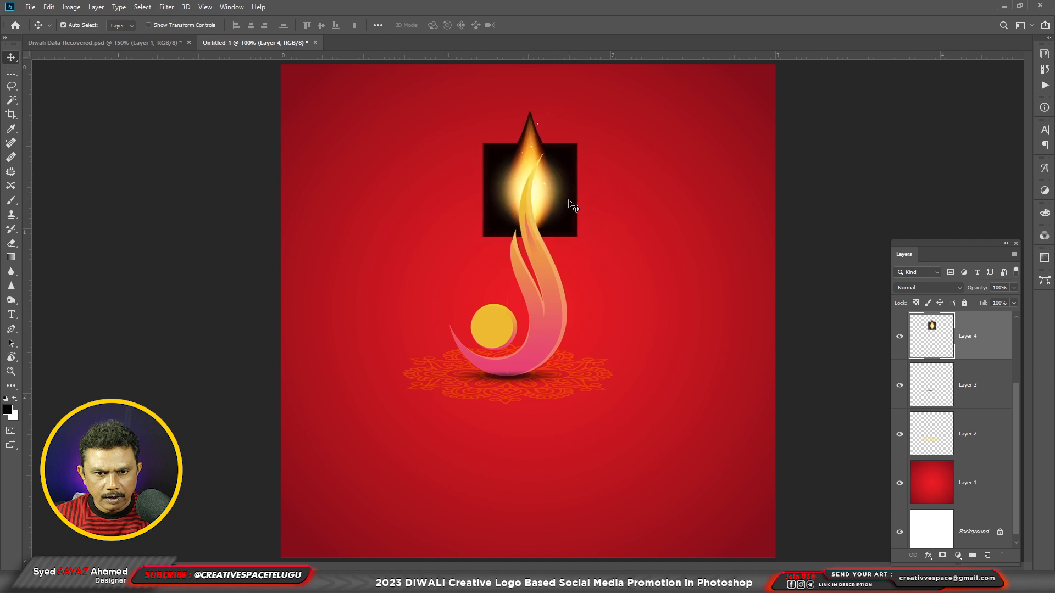
pyautogui.keyDown('ctrl'); pyautogui.click(569, 201); pyautogui.keyUp('ctrl')
pyautogui.hotkey('ctrl', 'shift', ']')
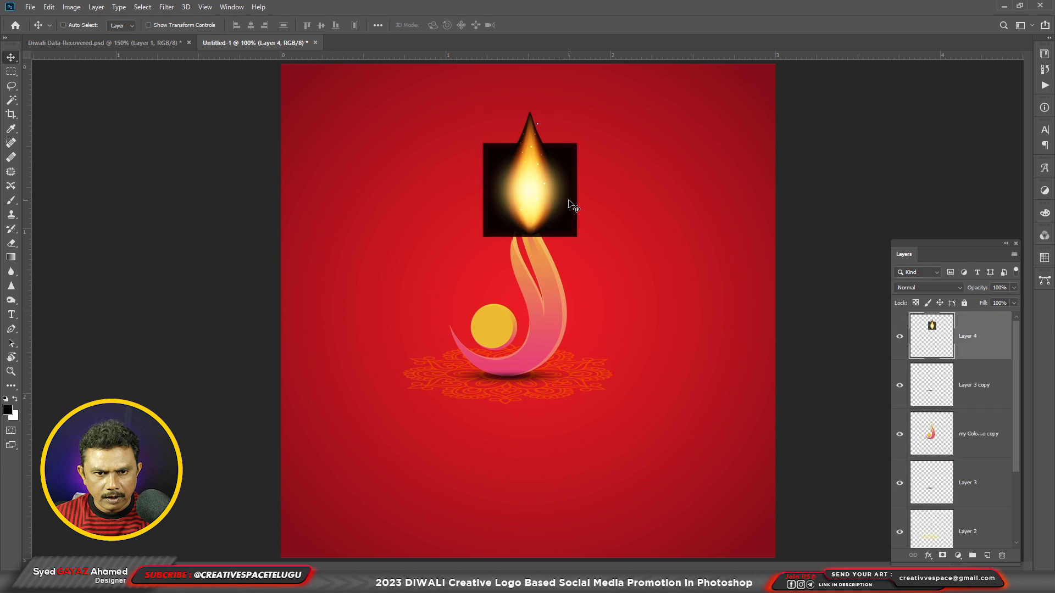
# Set the candle flame's blend mode to Screen and shift it slightly up and left over the logo's tip
pyautogui.click(924, 289)
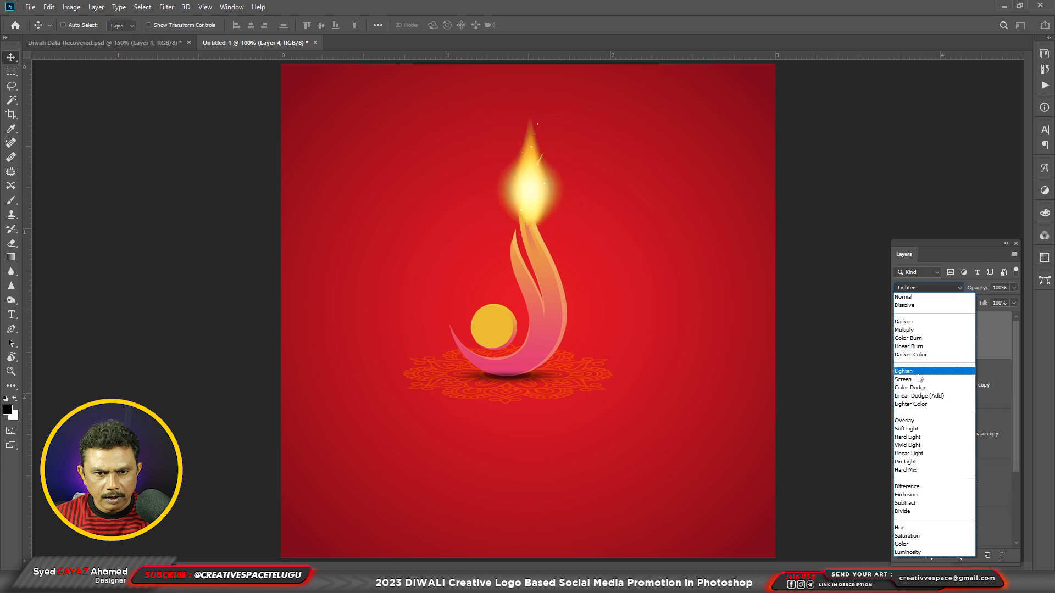
pyautogui.click(916, 380)
pyautogui.moveTo(536, 217); pyautogui.dragTo(533, 211)
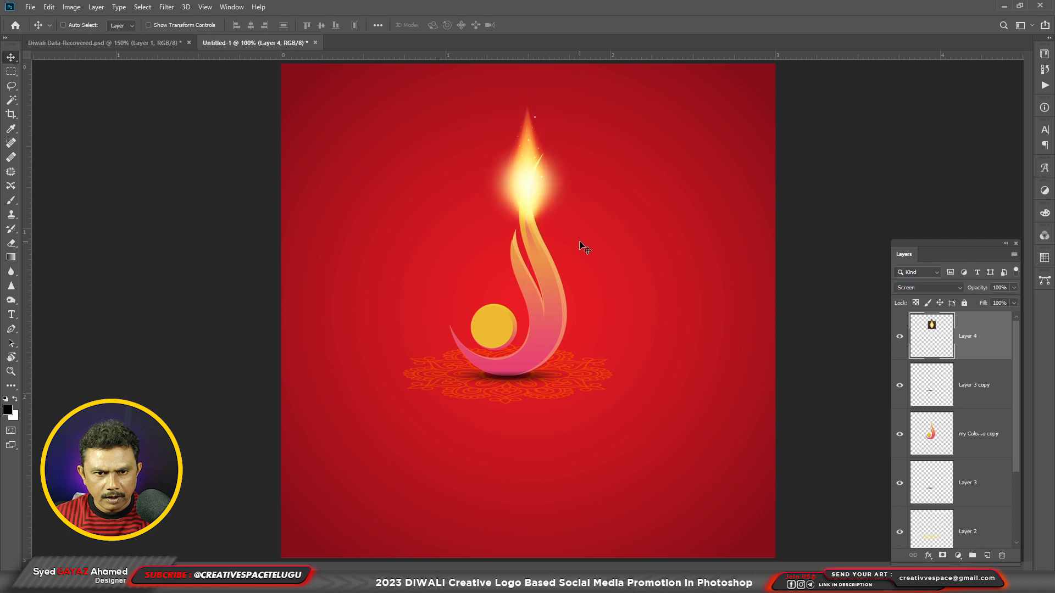
# Duplicate the flame logo layer and hide the original
pyautogui.scroll(2, 539, 160)
pyautogui.moveTo(548, 353); pyautogui.dragTo(542, 165)
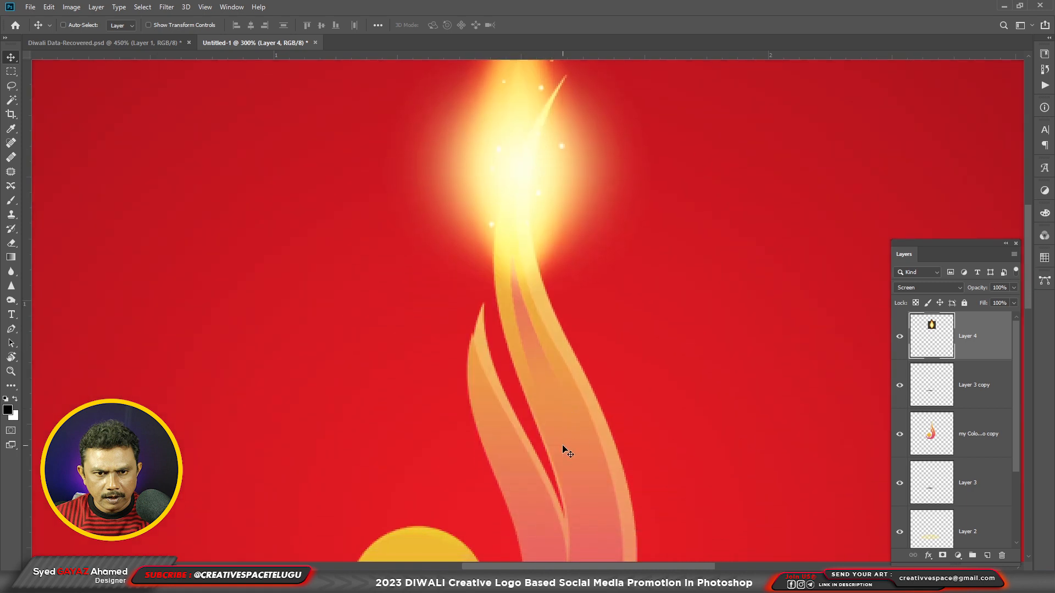
pyautogui.hotkey('ctrl', '-')
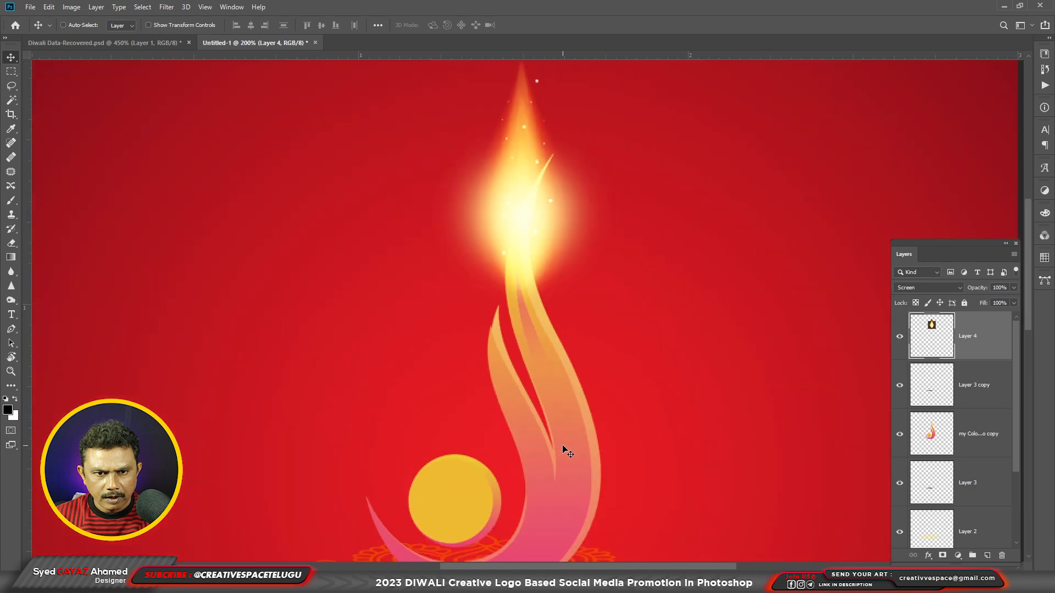
pyautogui.rightClick(573, 450)
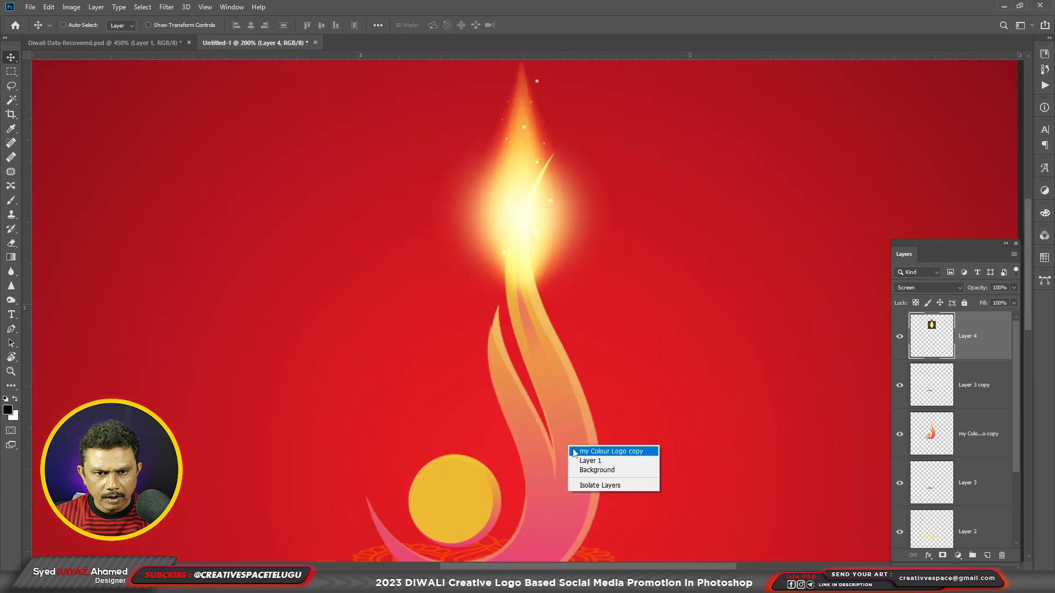
pyautogui.click(573, 450)
pyautogui.hotkey('ctrl', 'j')
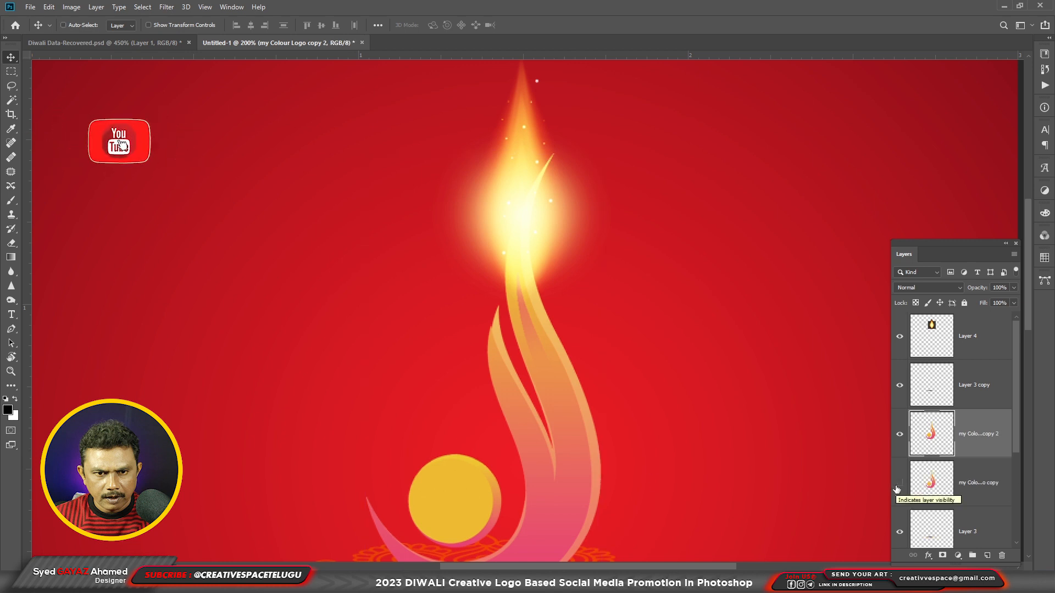
pyautogui.click(899, 483)
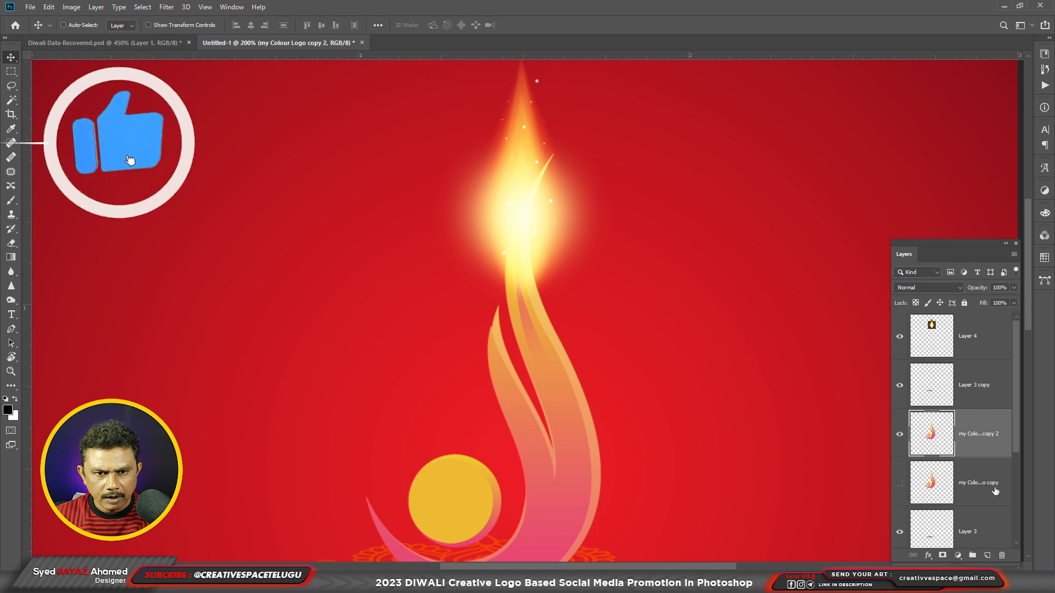
# Erase the duplicated logo's pointed tip inside the candle flame with a soft 70 px eraser
pyautogui.press('e')
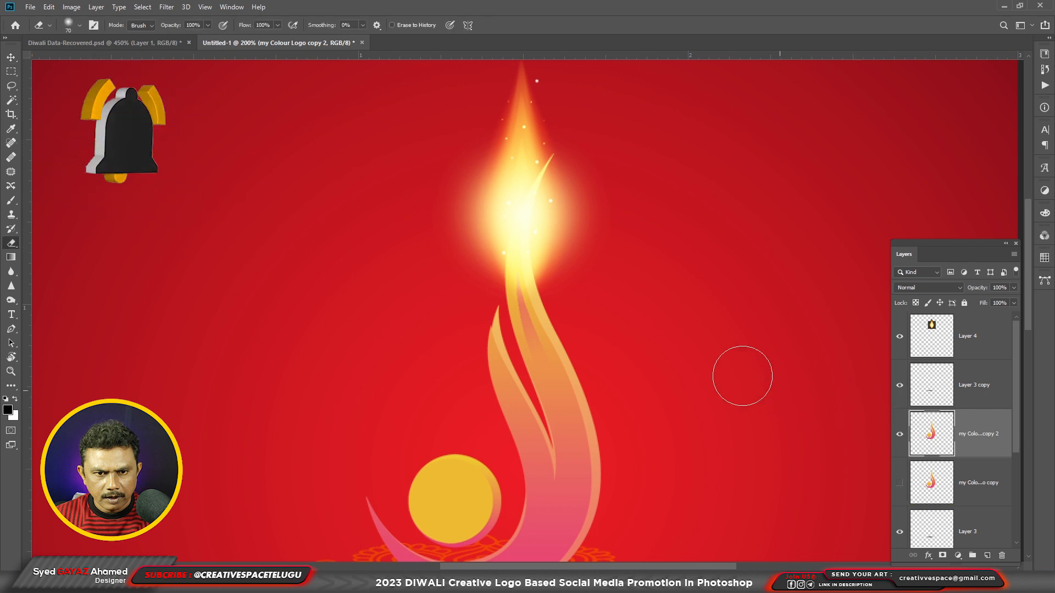
pyautogui.moveTo(529, 189)
pyautogui.mouseDown()
pyautogui.moveTo(554, 158)
pyautogui.moveTo(538, 197)
pyautogui.moveTo(547, 164)
pyautogui.moveTo(552, 180)
pyautogui.moveTo(557, 143)
pyautogui.mouseUp()
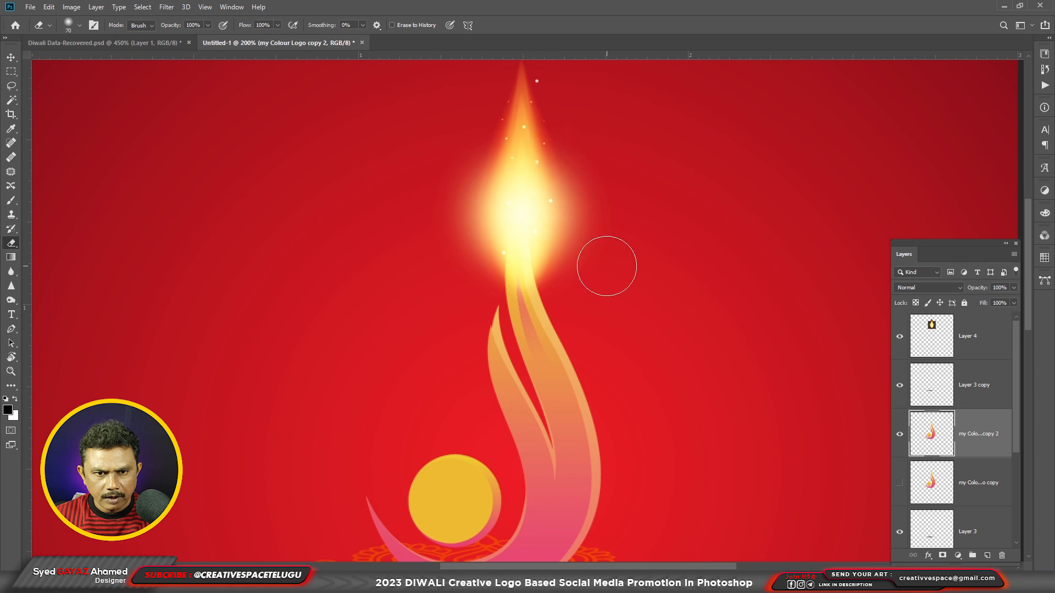
pyautogui.hotkey('ctrl', '-')
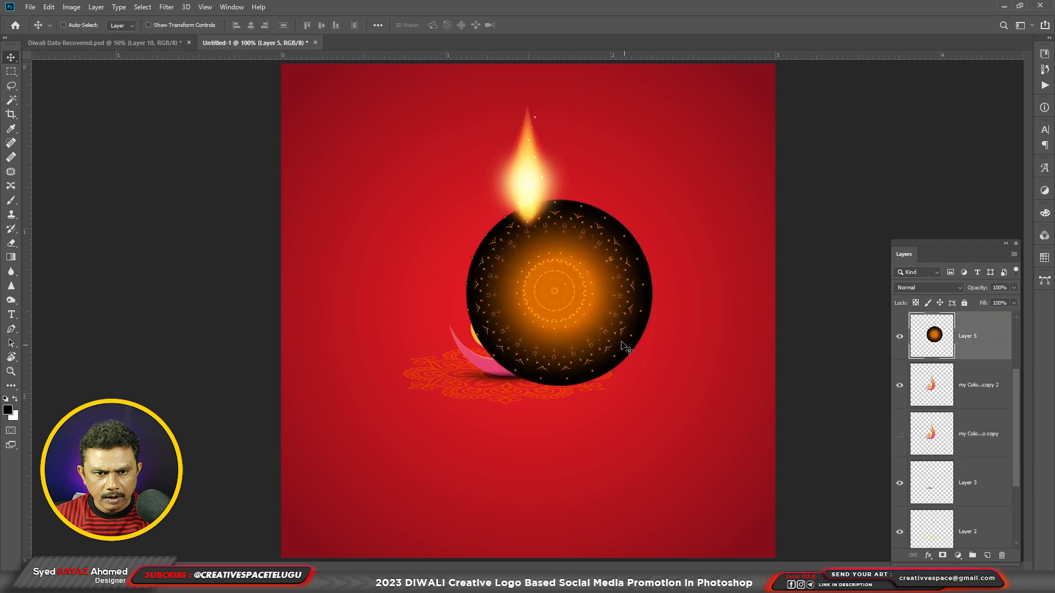
# Center the glowing mandala disc on the candle flame, set its blend mode to Screen, and send it behind the logo
pyautogui.moveTo(592, 288); pyautogui.dragTo(587, 222)
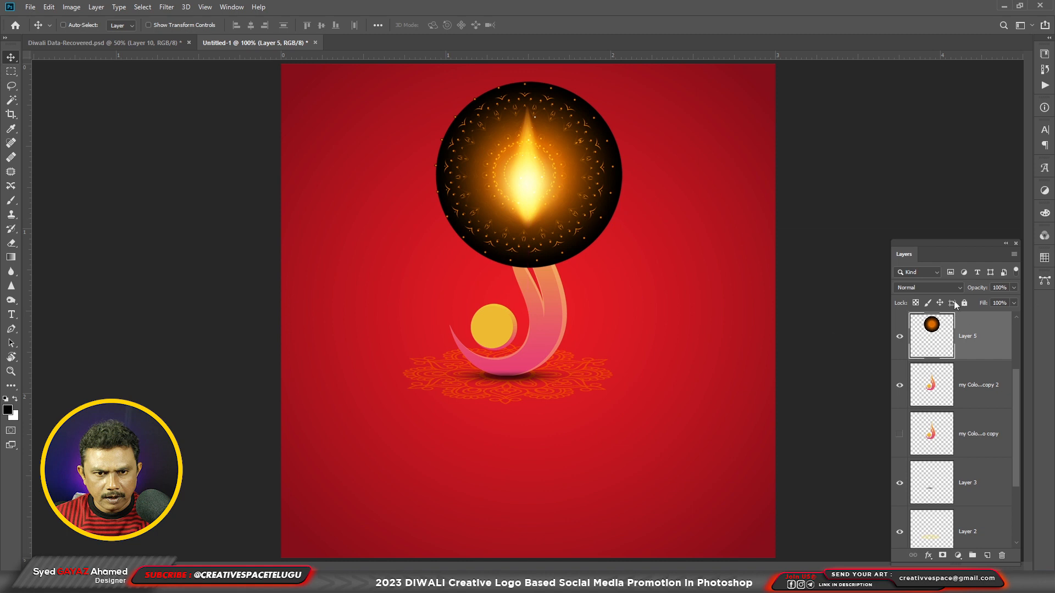
pyautogui.click(934, 287)
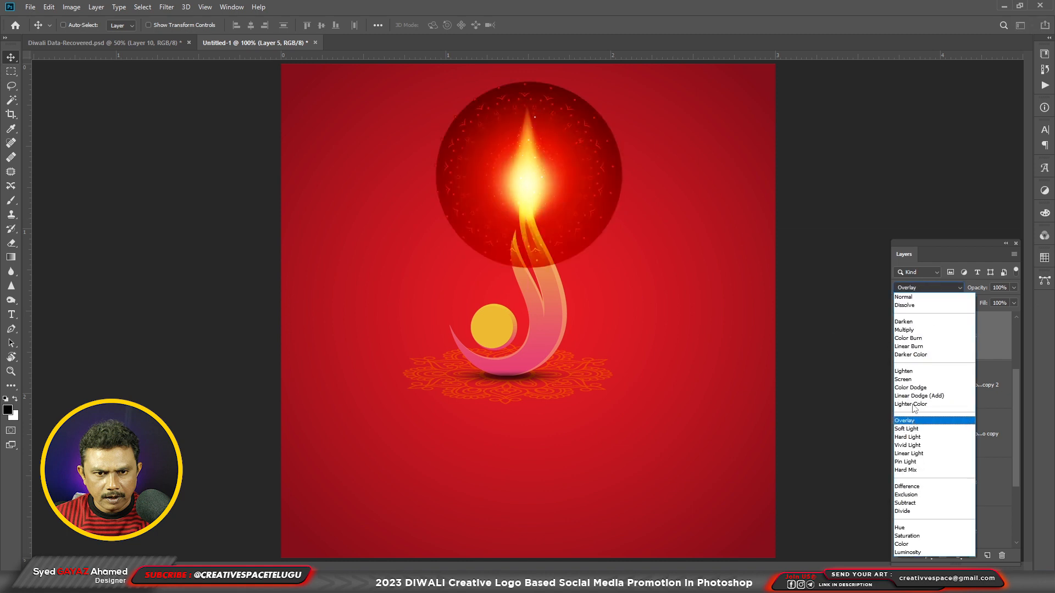
pyautogui.click(920, 423)
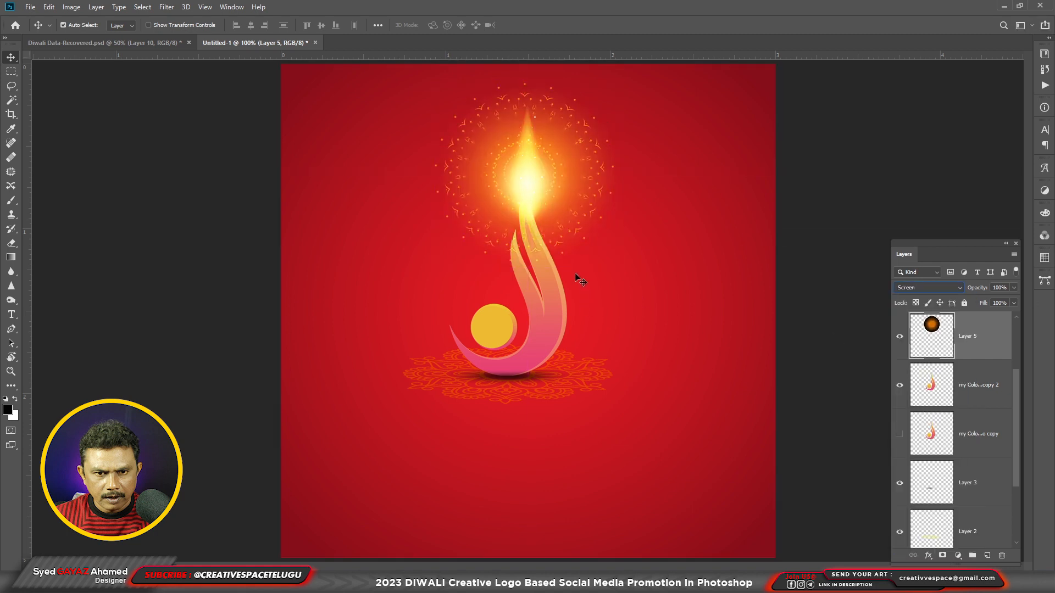
pyautogui.hotkey('ctrl', '[')
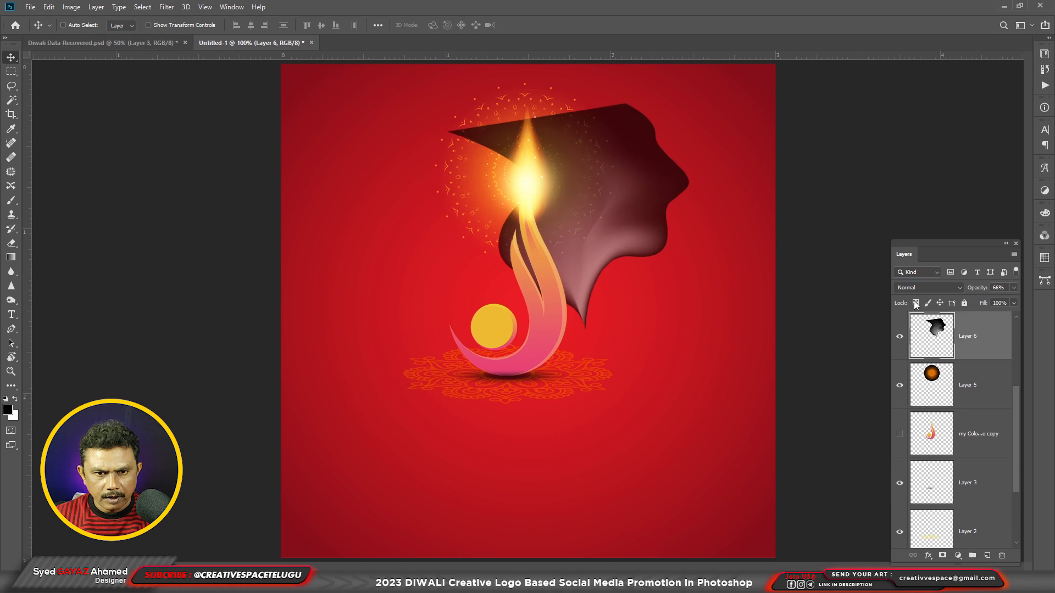
# Set the smoke layer's blend mode to Screen and move the smoke above the candle flame
pyautogui.click(924, 287)
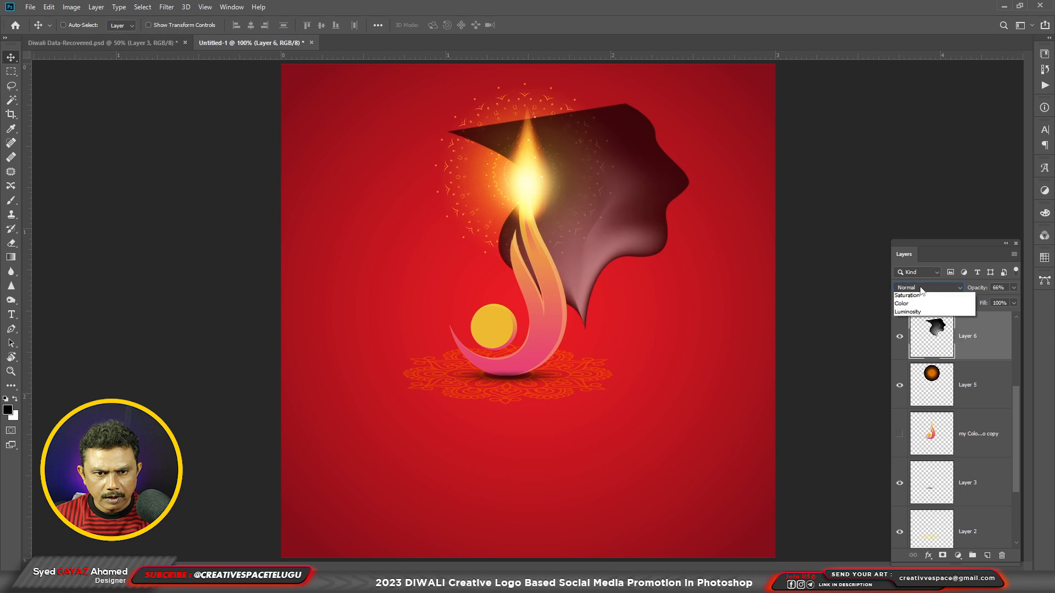
pyautogui.click(912, 380)
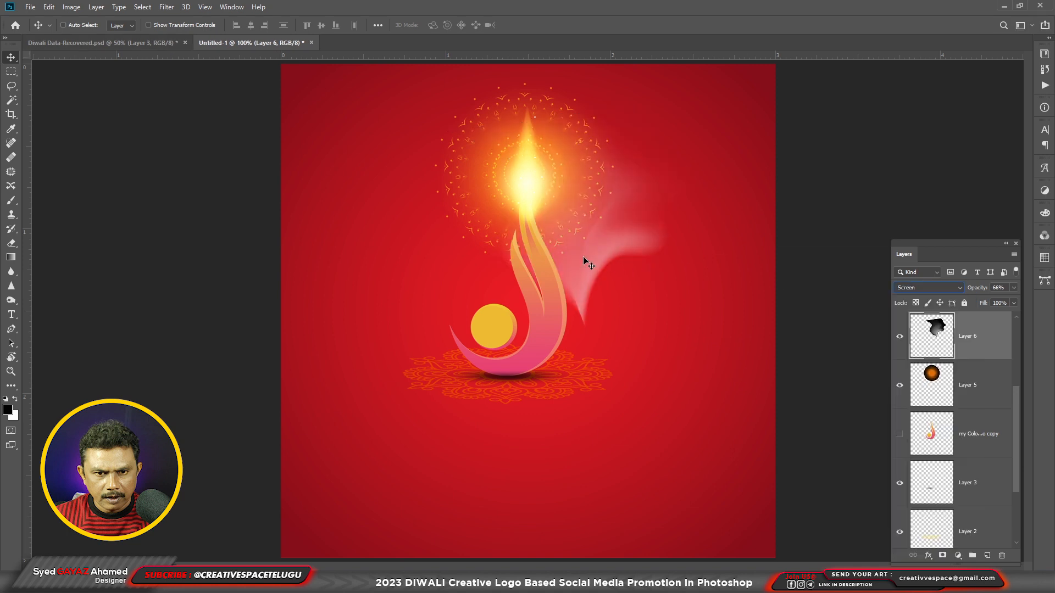
pyautogui.moveTo(585, 261); pyautogui.dragTo(543, 120)
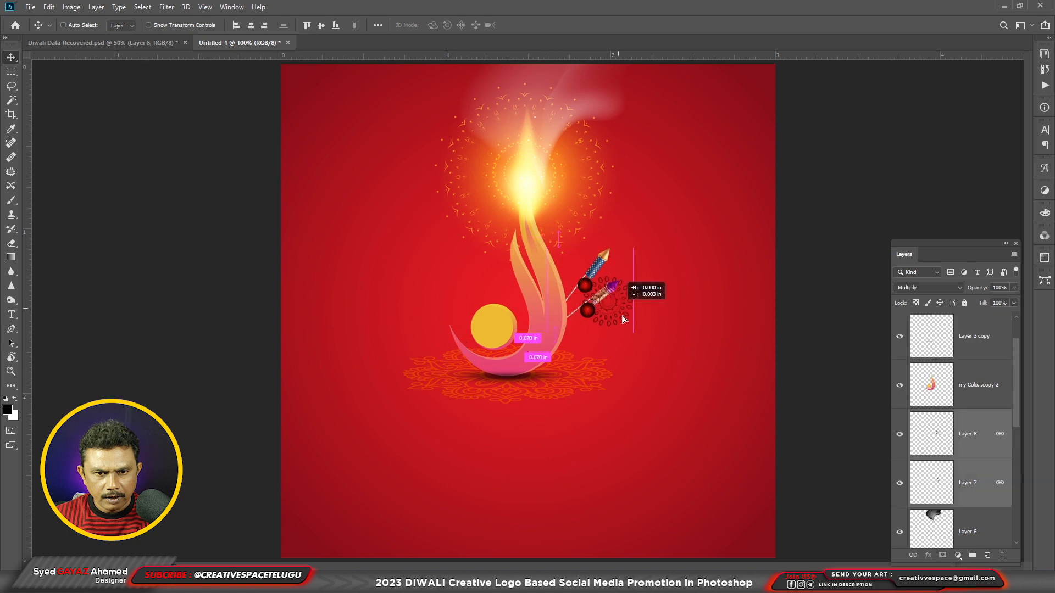
# Position the two rockets against the logo's outer curve and set their fuse sparks' blend mode to Screen
pyautogui.moveTo(614, 315)
pyautogui.mouseDown()
pyautogui.moveTo(615, 329)
pyautogui.moveTo(605, 317)
pyautogui.mouseUp()
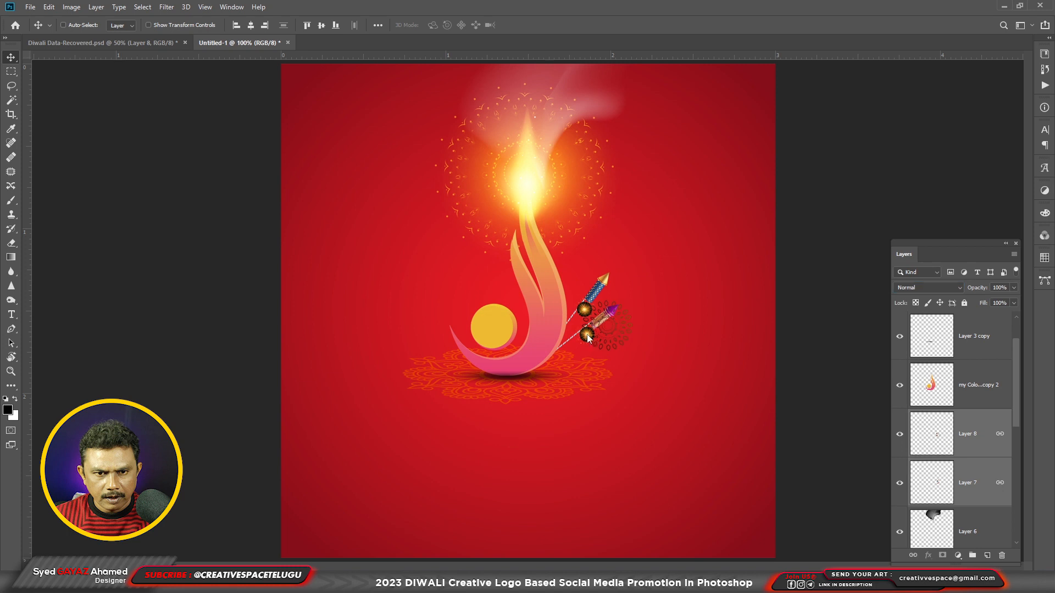
pyautogui.rightClick(588, 338)
pyautogui.click(631, 343)
pyautogui.click(928, 287)
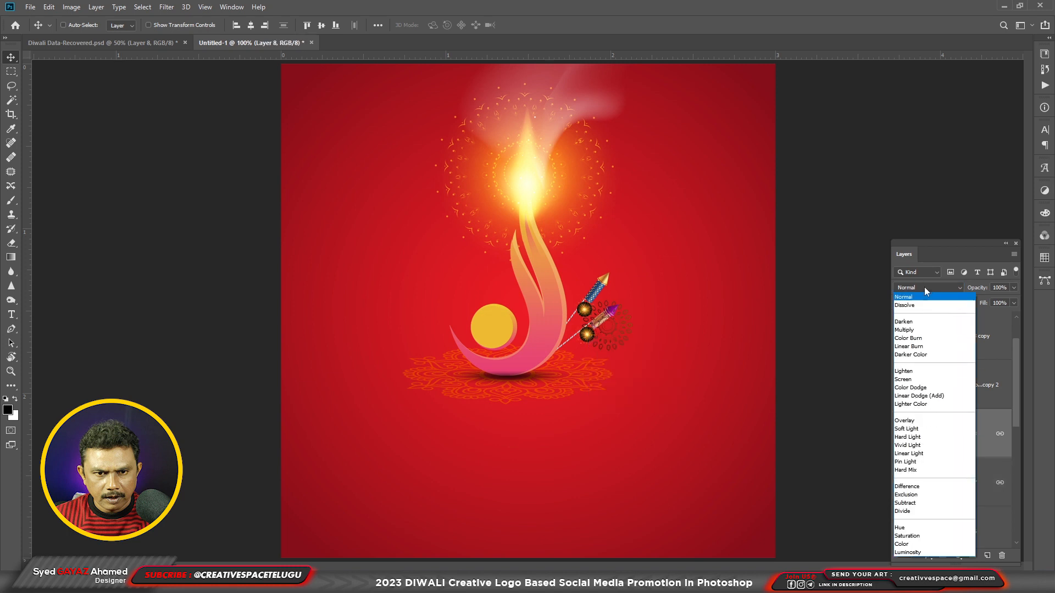
pyautogui.click(909, 379)
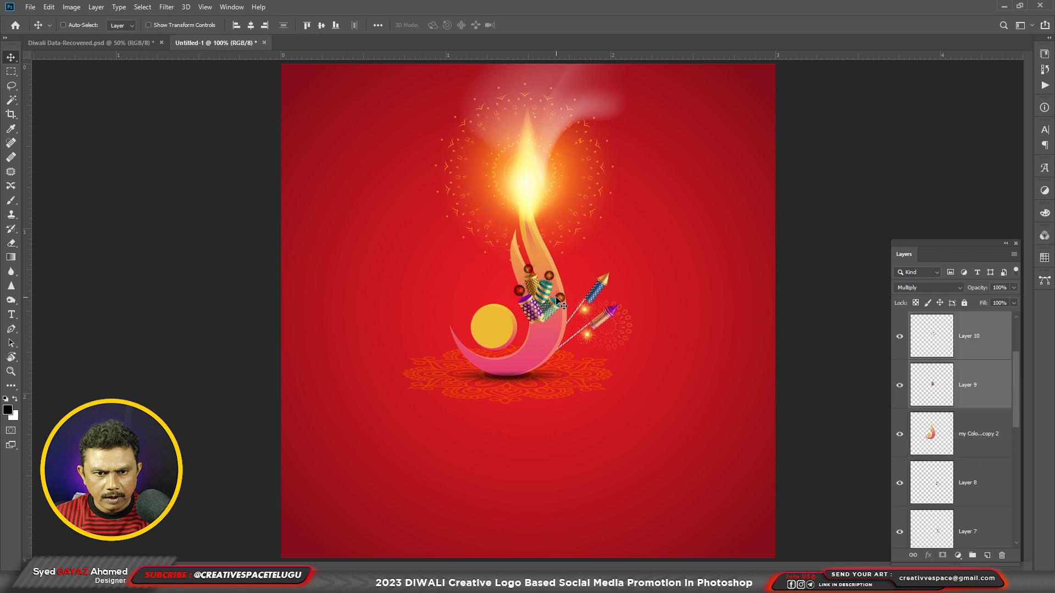
# Move the firecracker bunch onto the logo's yellow circle and set its sparks layer's blend mode to Screen
pyautogui.moveTo(553, 299); pyautogui.dragTo(516, 318)
pyautogui.rightClick(507, 293)
pyautogui.click(527, 300)
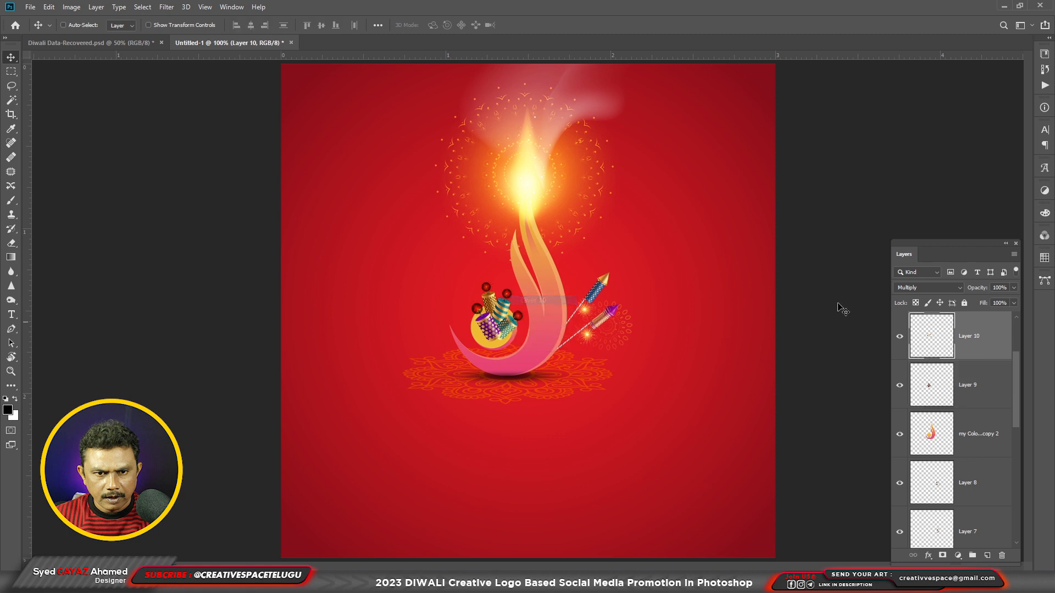
pyautogui.click(917, 288)
pyautogui.click(915, 370)
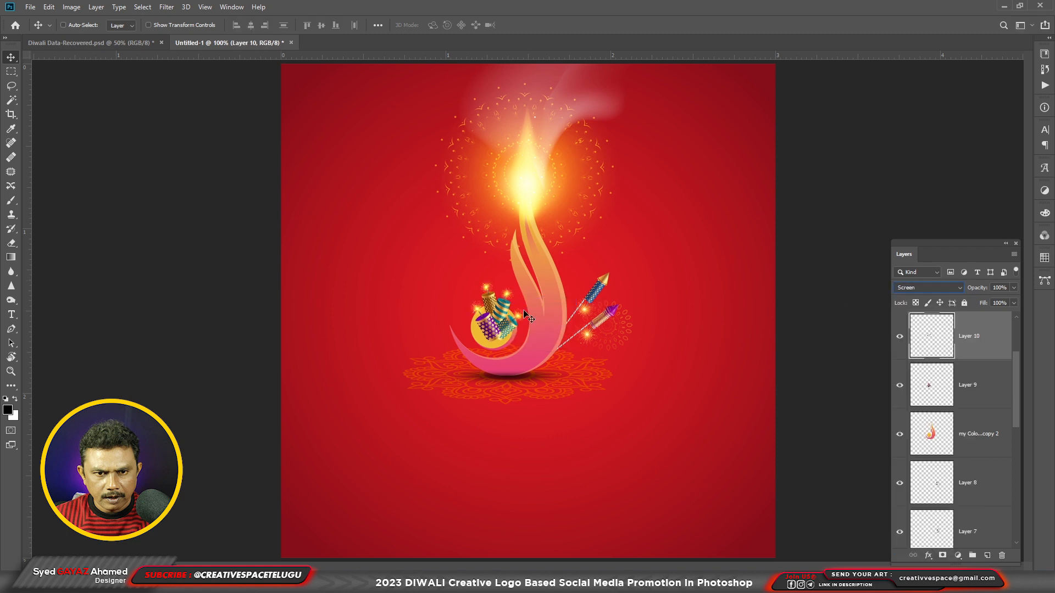
# Link the firecracker bunch with its sparks and scale both down to about 92% over the yellow circle
pyautogui.keyDown('shift'); pyautogui.click(980, 387); pyautogui.keyUp('shift')
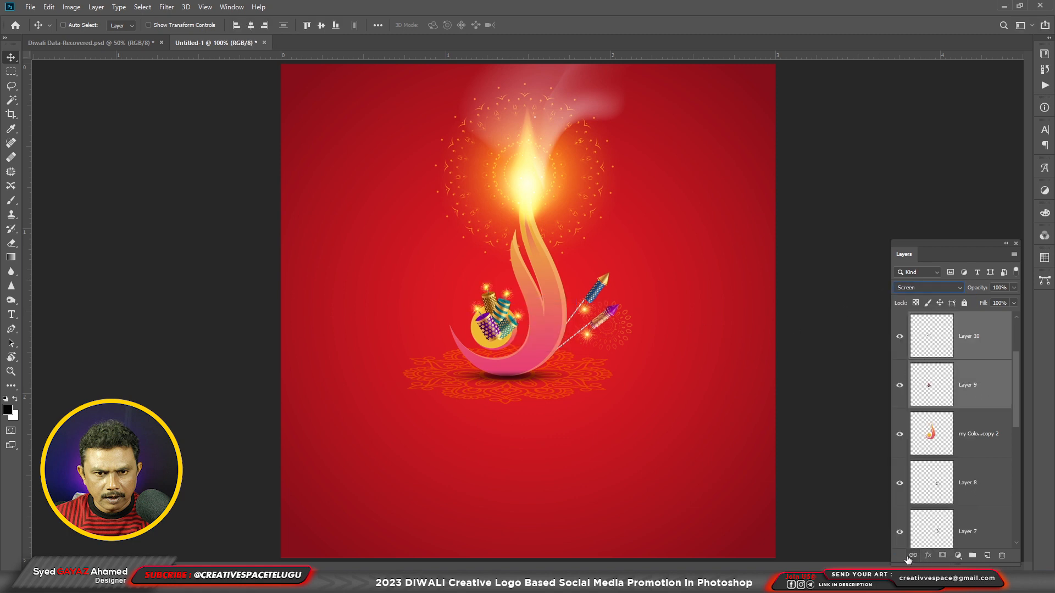
pyautogui.click(913, 555)
pyautogui.moveTo(501, 322); pyautogui.dragTo(502, 321)
pyautogui.hotkey('ctrl', 't')
pyautogui.moveTo(527, 277); pyautogui.dragTo(521, 283)
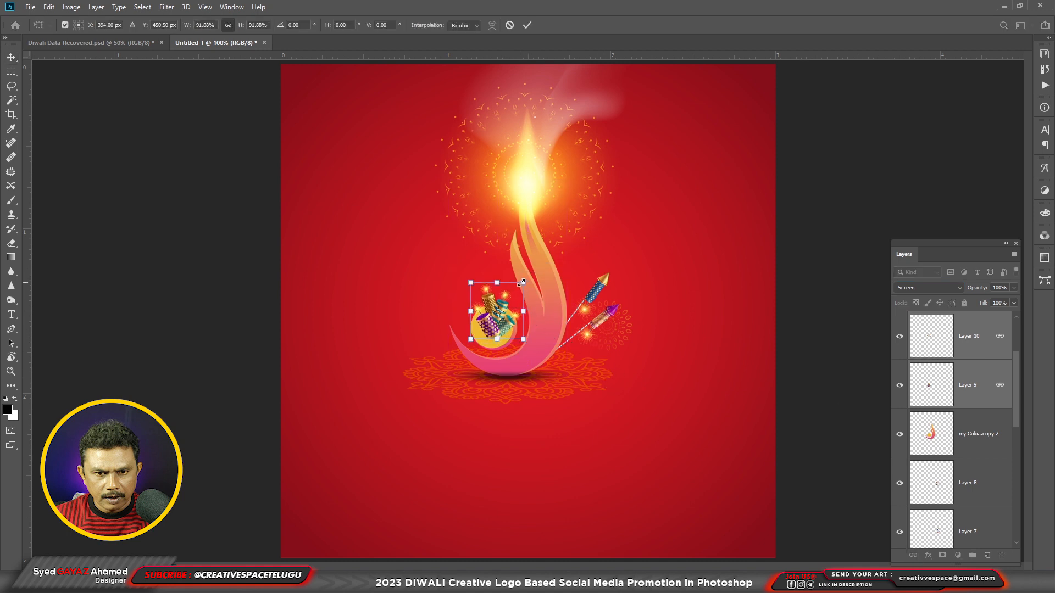
pyautogui.press('Return')
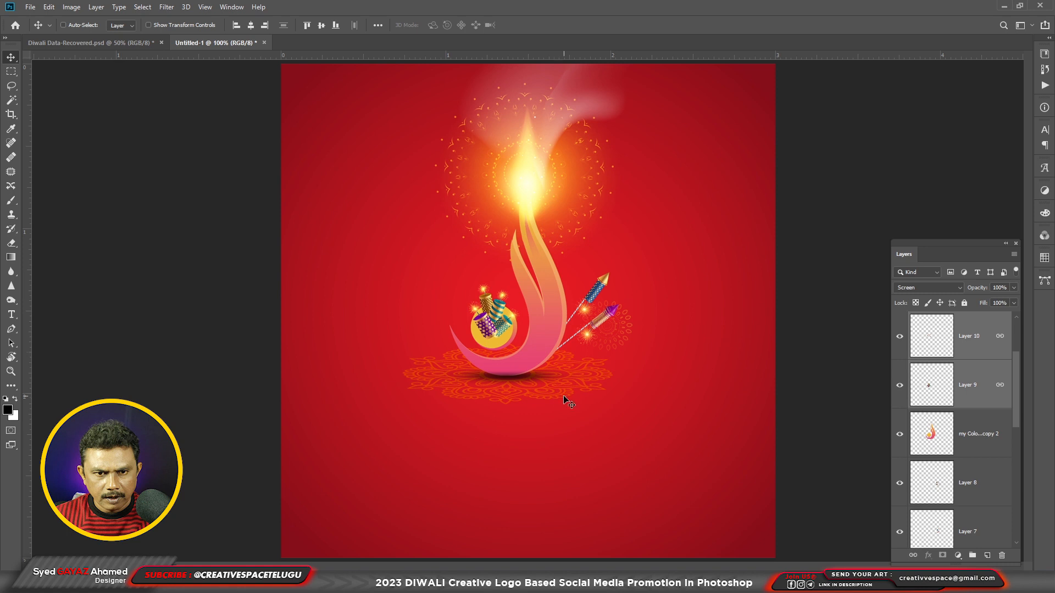
# Place the flowerpot firework on the rangoli's left side and set its black-backed sparks layer's blend mode to Screen
pyautogui.moveTo(550, 394); pyautogui.dragTo(474, 347)
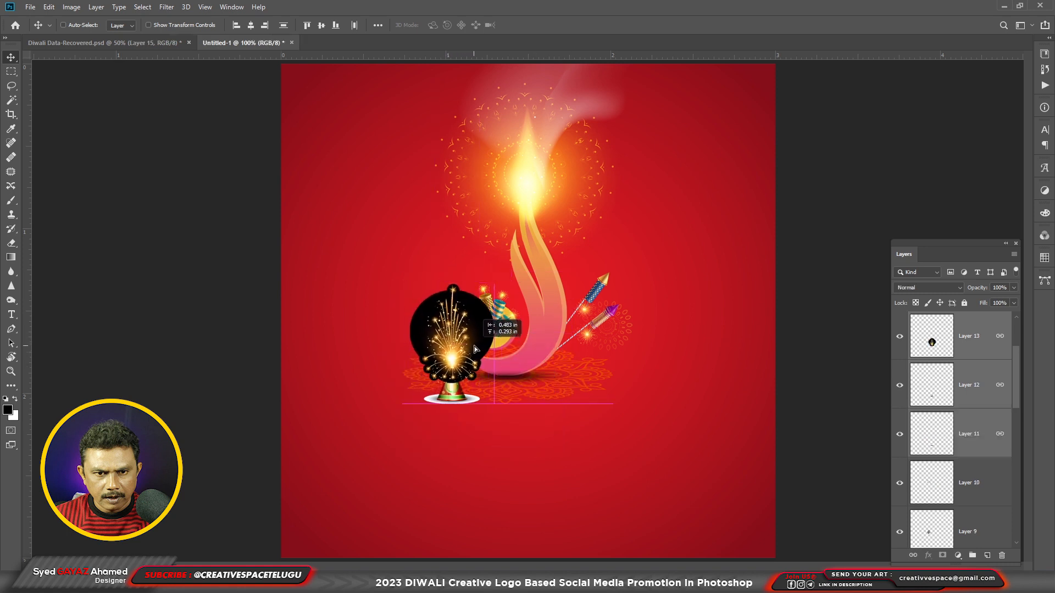
pyautogui.rightClick(476, 331)
pyautogui.click(495, 344)
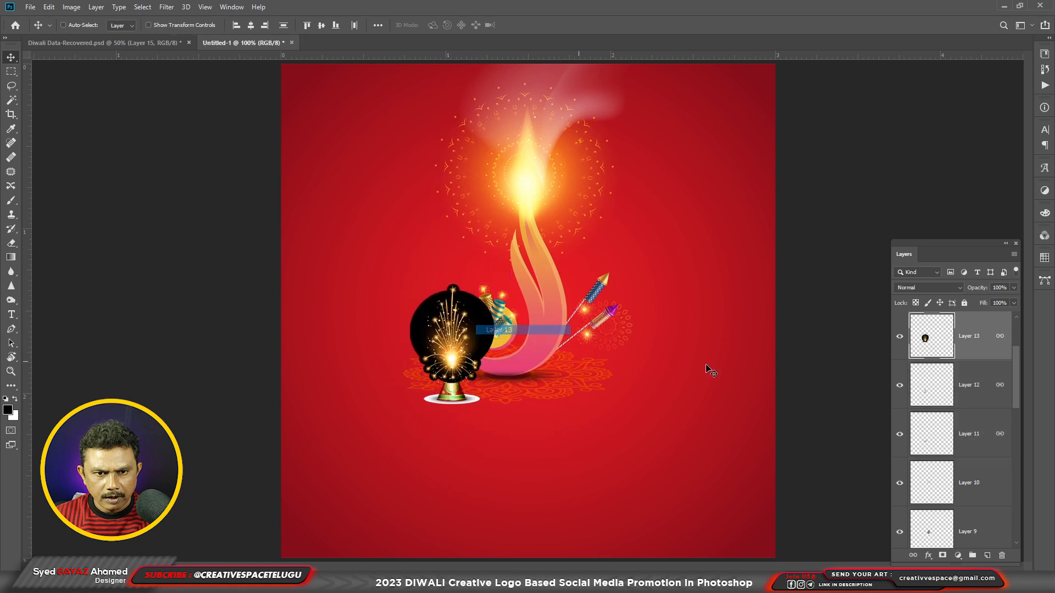
pyautogui.click(928, 287)
pyautogui.click(926, 379)
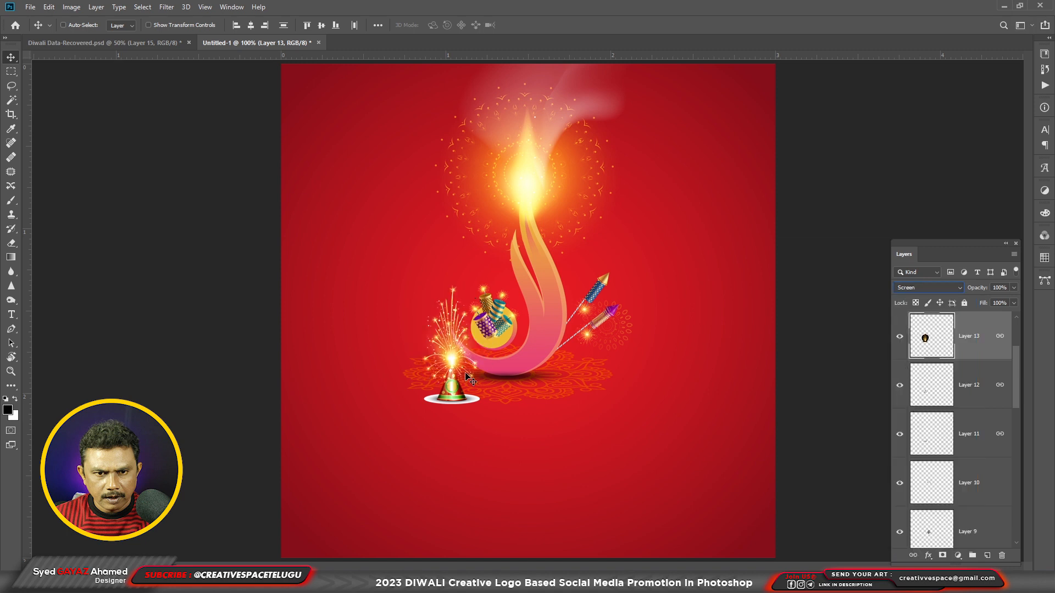
# Set the flowerpot's shadow layer to Multiply and shift the whole firework slightly down and left
pyautogui.rightClick(475, 400)
pyautogui.click(485, 405)
pyautogui.click(928, 288)
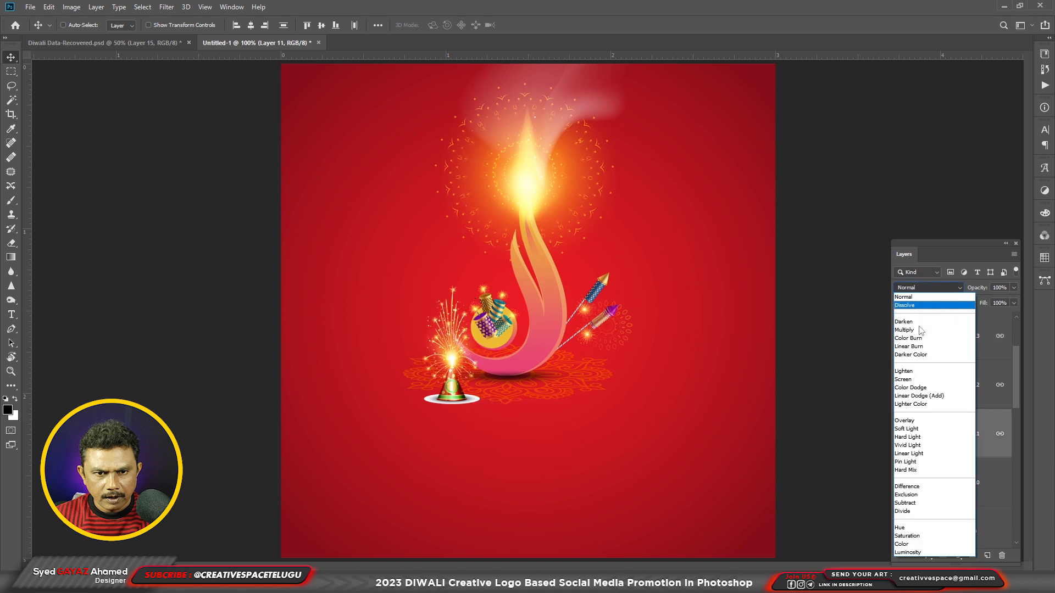
pyautogui.click(911, 330)
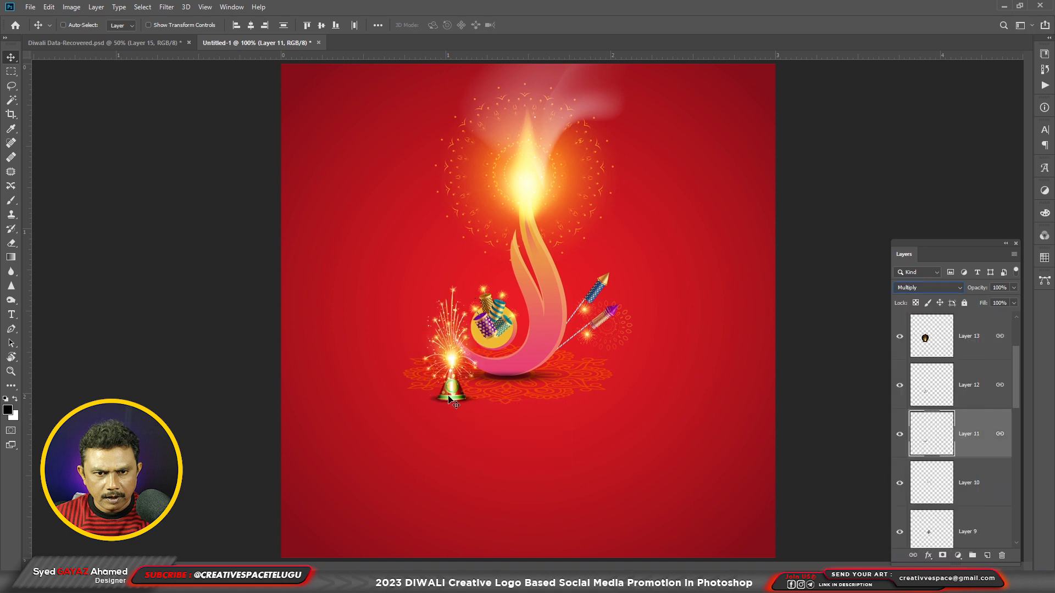
pyautogui.moveTo(452, 400)
pyautogui.mouseDown()
pyautogui.moveTo(460, 394)
pyautogui.moveTo(444, 399)
pyautogui.mouseUp()
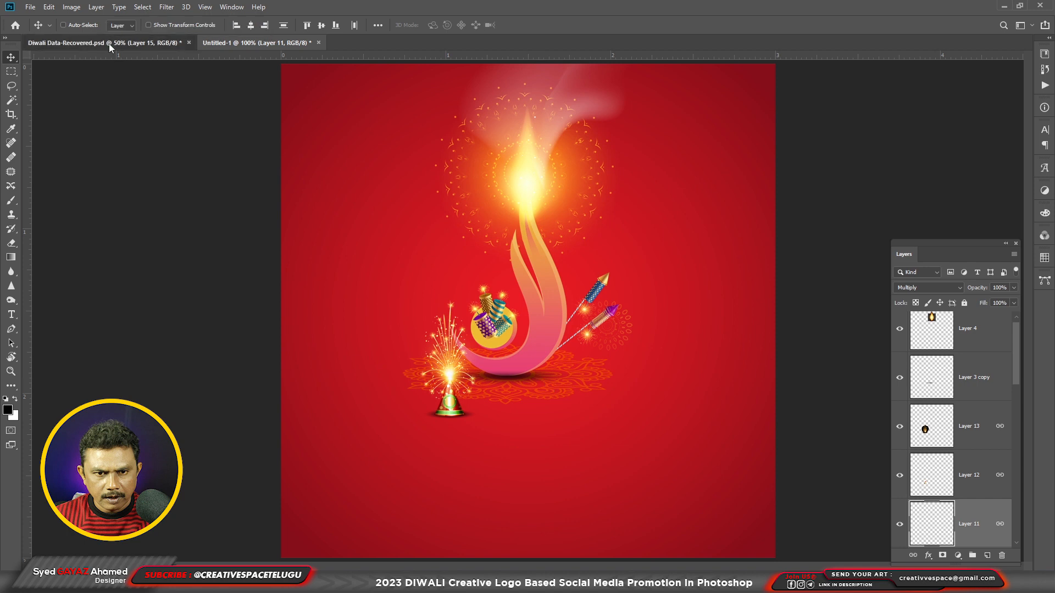
# Add the black hanging ornaments and position them so they hang from the canvas's upper-left corner
pyautogui.hotkey('ctrl', 'v')
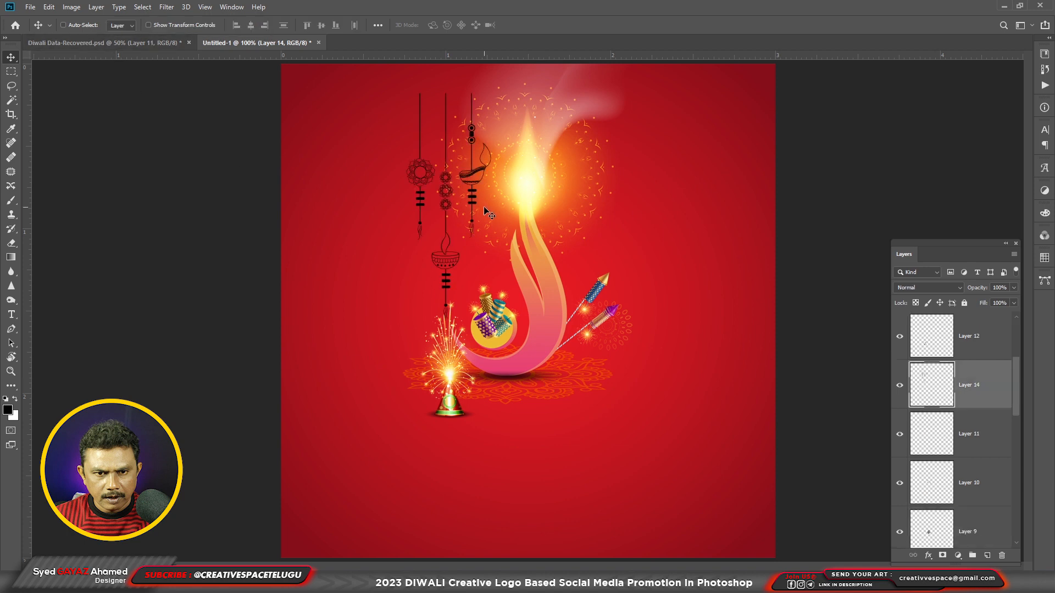
pyautogui.hotkey('ctrl', 'u')
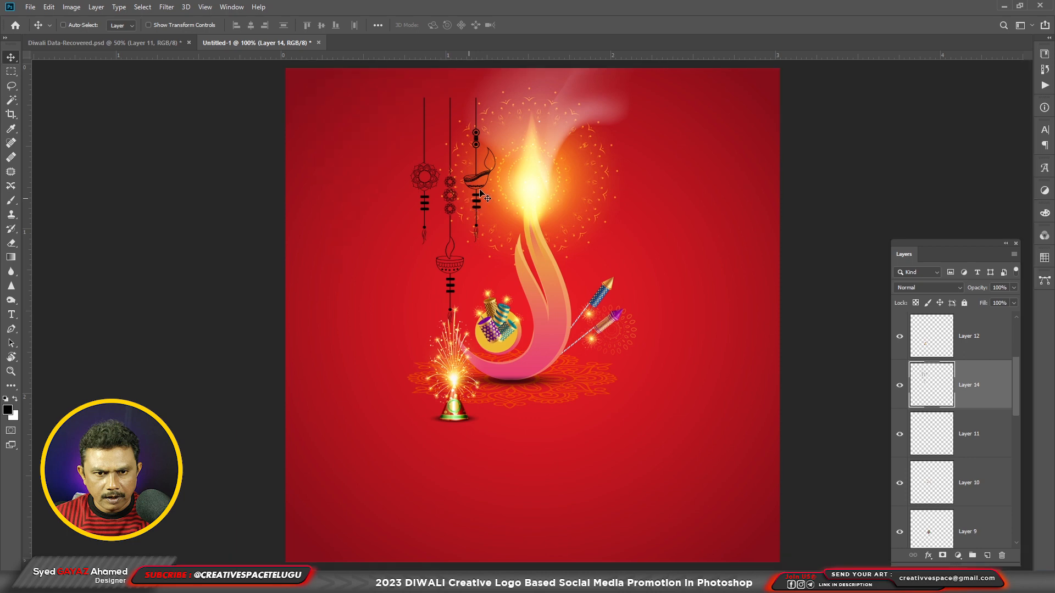
pyautogui.press('f')
pyautogui.moveTo(493, 274); pyautogui.dragTo(386, 230)
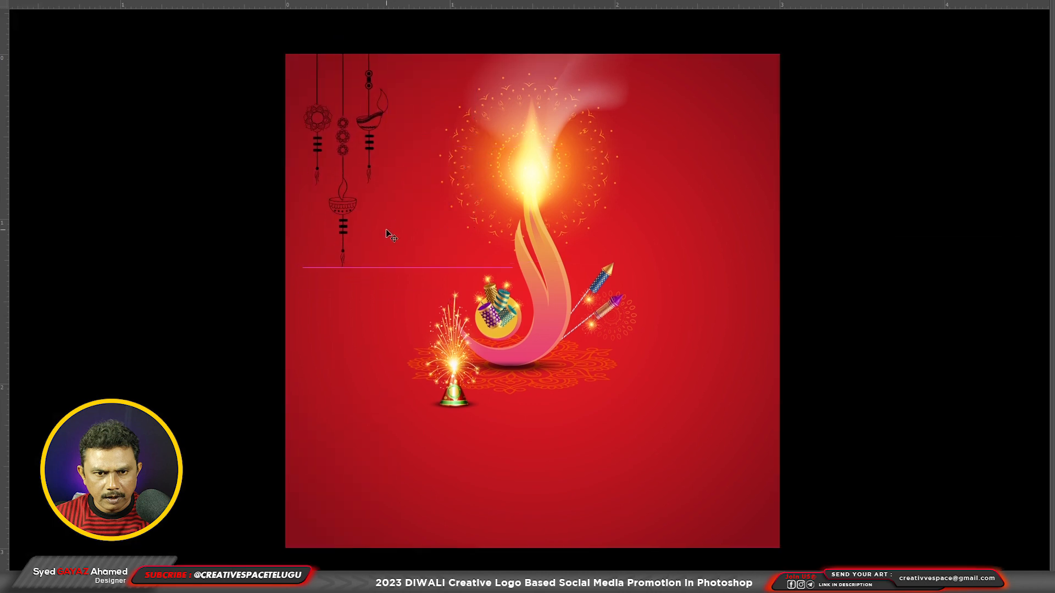
pyautogui.press('f')
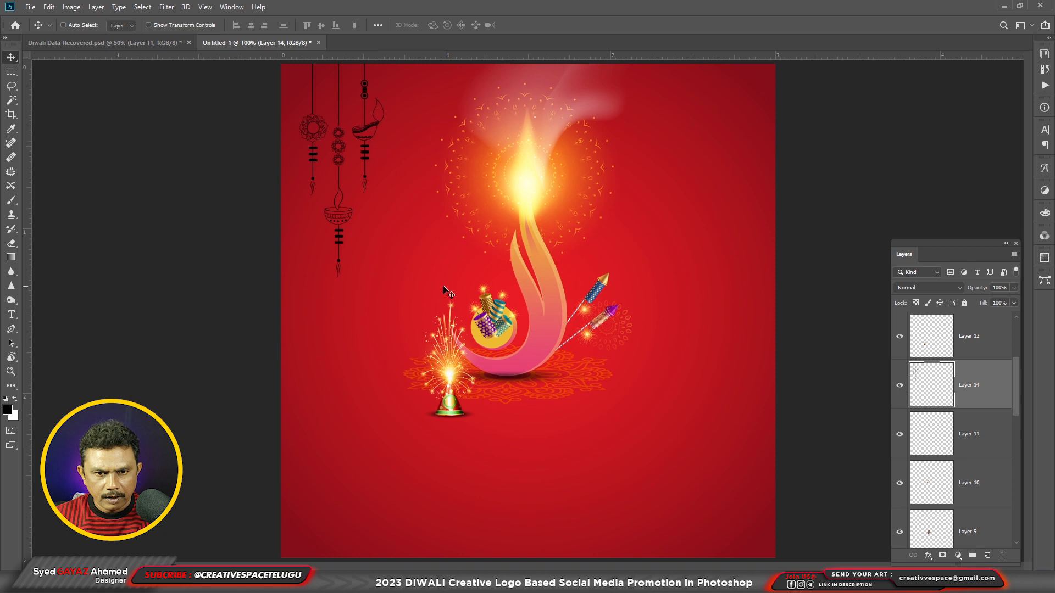
# Set the foreground color to a fully saturated bright red and recolor the hanging ornaments with it
pyautogui.click(8, 410)
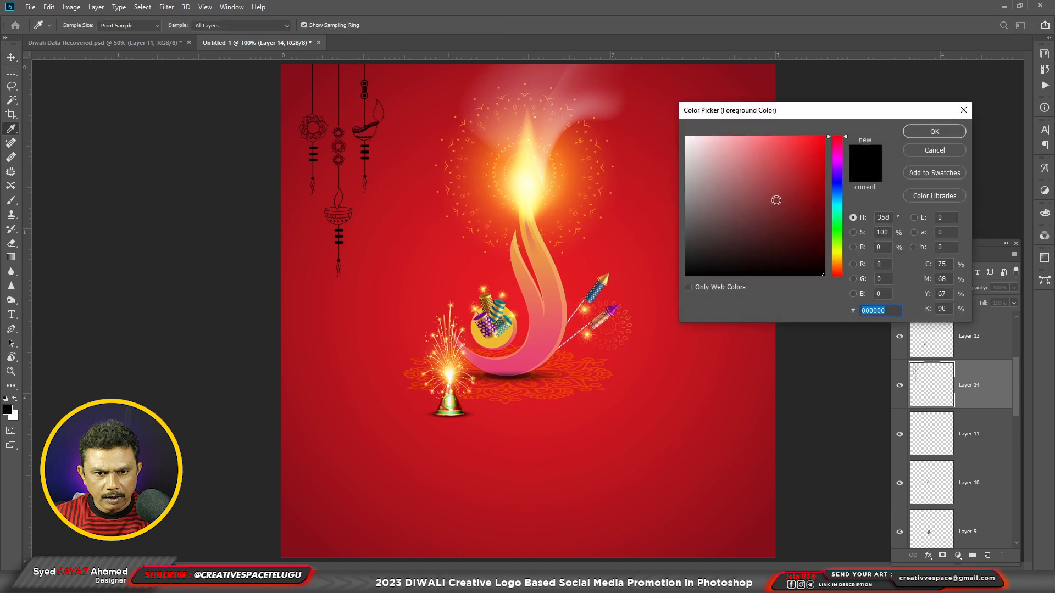
pyautogui.moveTo(777, 200); pyautogui.dragTo(825, 136)
pyautogui.click(924, 133)
pyautogui.hotkey('shift', 'alt', 'BackSpace')
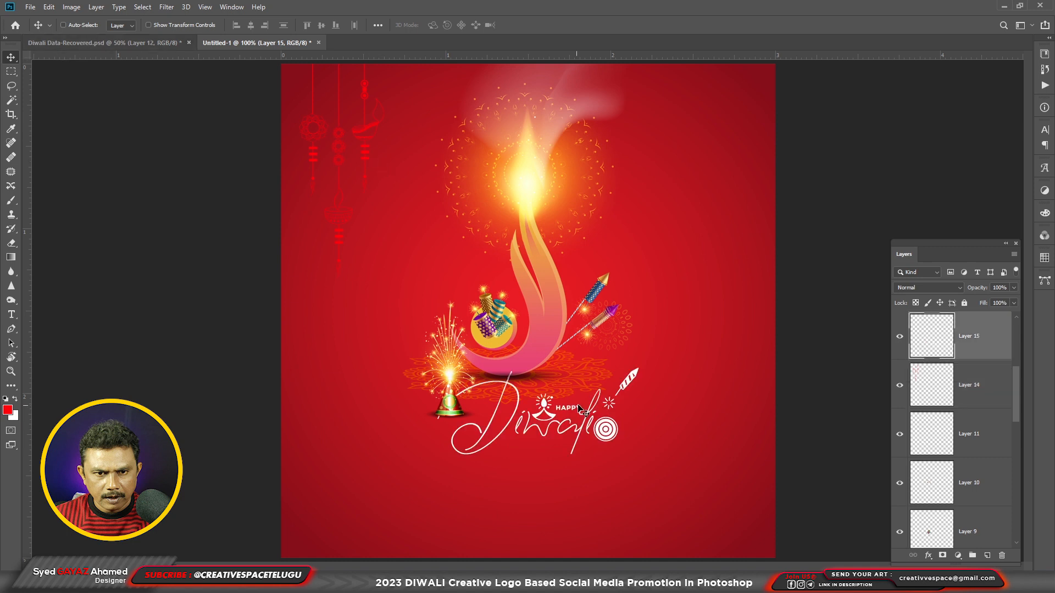
# Position the white Happy Diwali lettering below the logo and flowerpot, and nudge the smoke layer above the flame
pyautogui.moveTo(566, 437)
pyautogui.mouseDown()
pyautogui.moveTo(552, 472)
pyautogui.moveTo(559, 447)
pyautogui.moveTo(569, 456)
pyautogui.mouseUp()
pyautogui.keyDown('ctrl'); pyautogui.click(571, 124); pyautogui.keyUp('ctrl')
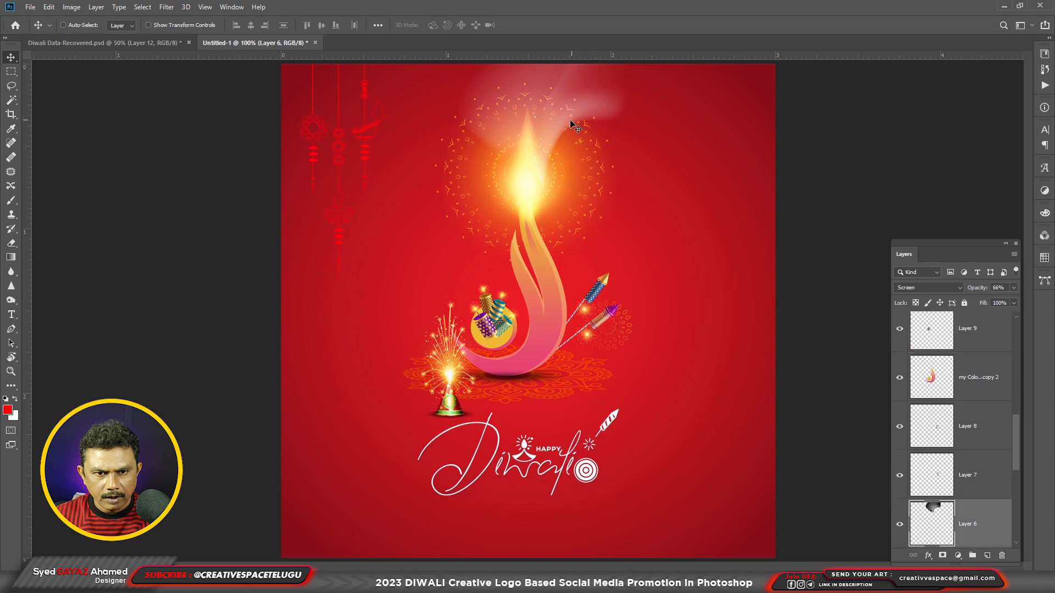
pyautogui.rightClick(567, 121)
pyautogui.click(570, 126)
pyautogui.moveTo(566, 116)
pyautogui.mouseDown()
pyautogui.moveTo(576, 122)
pyautogui.moveTo(552, 124)
pyautogui.mouseUp()
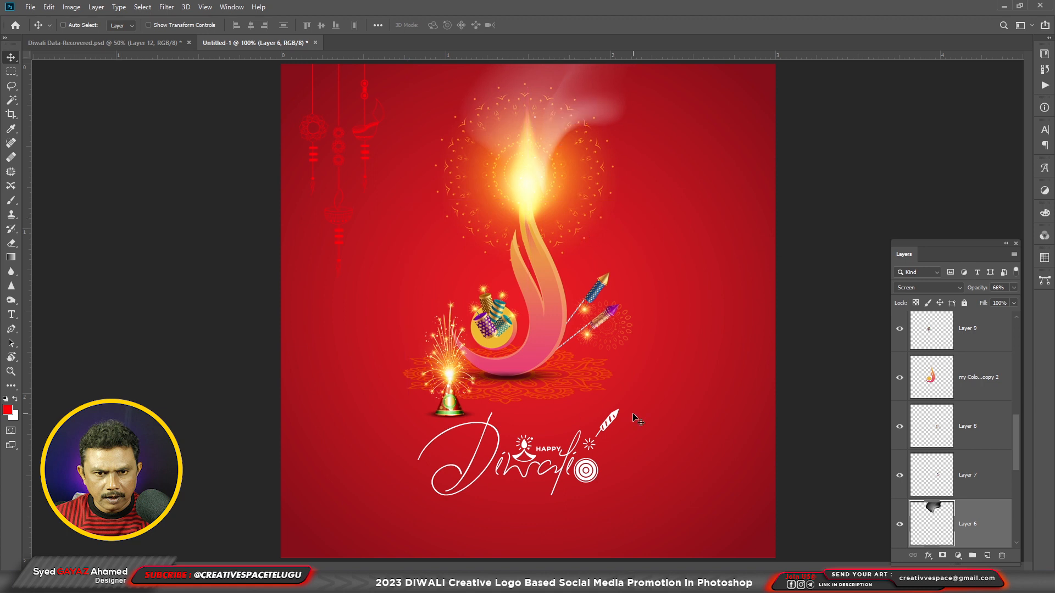